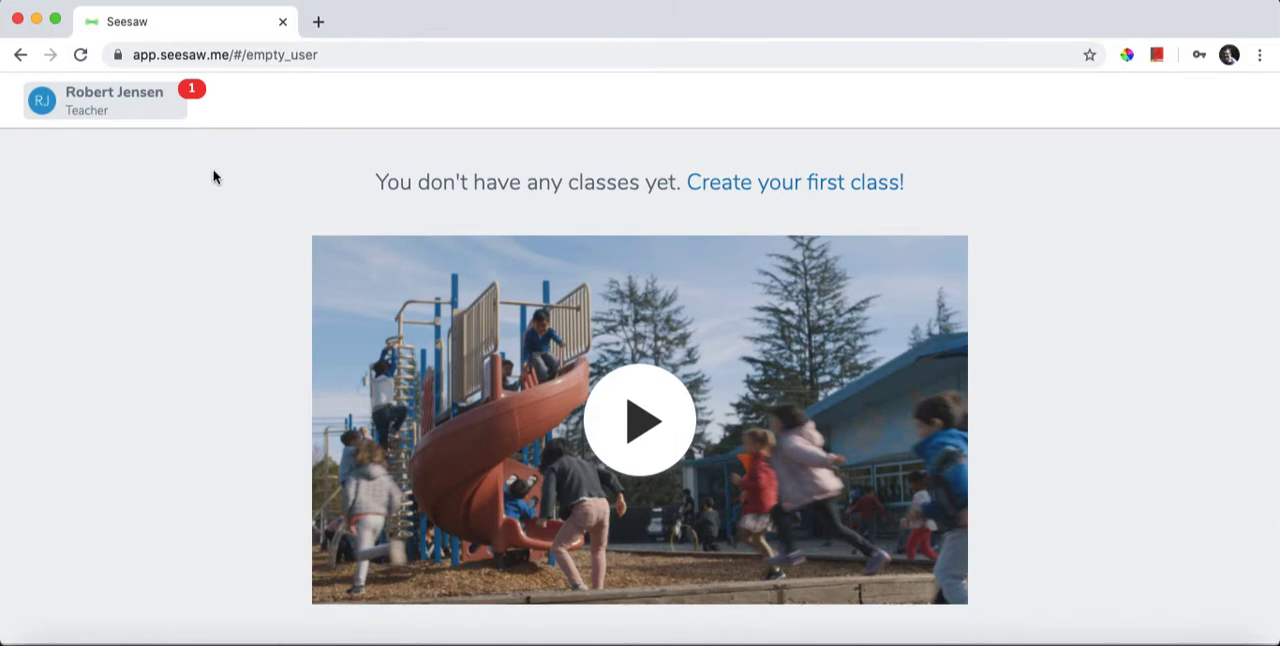
Start creating a new class and name it with the teacher's title and surname followed by "Class".
click(97, 109)
click(132, 158)
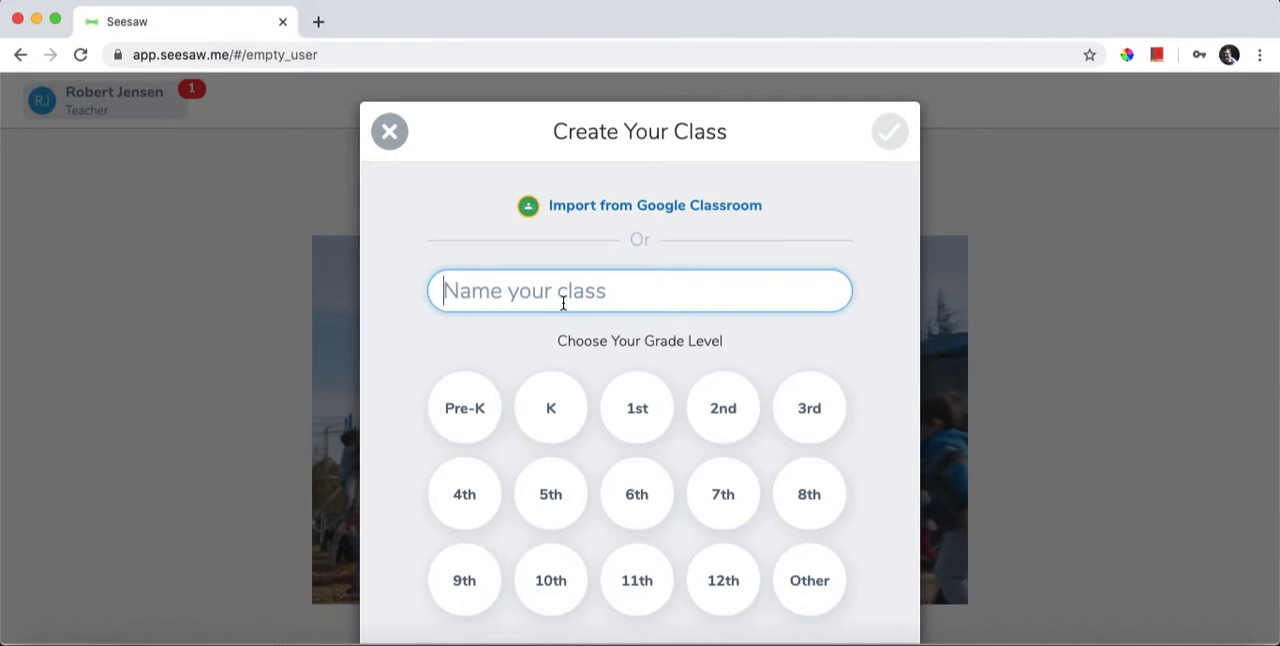
text(My Nam)
key(BackSpace)
key(BackSpace)
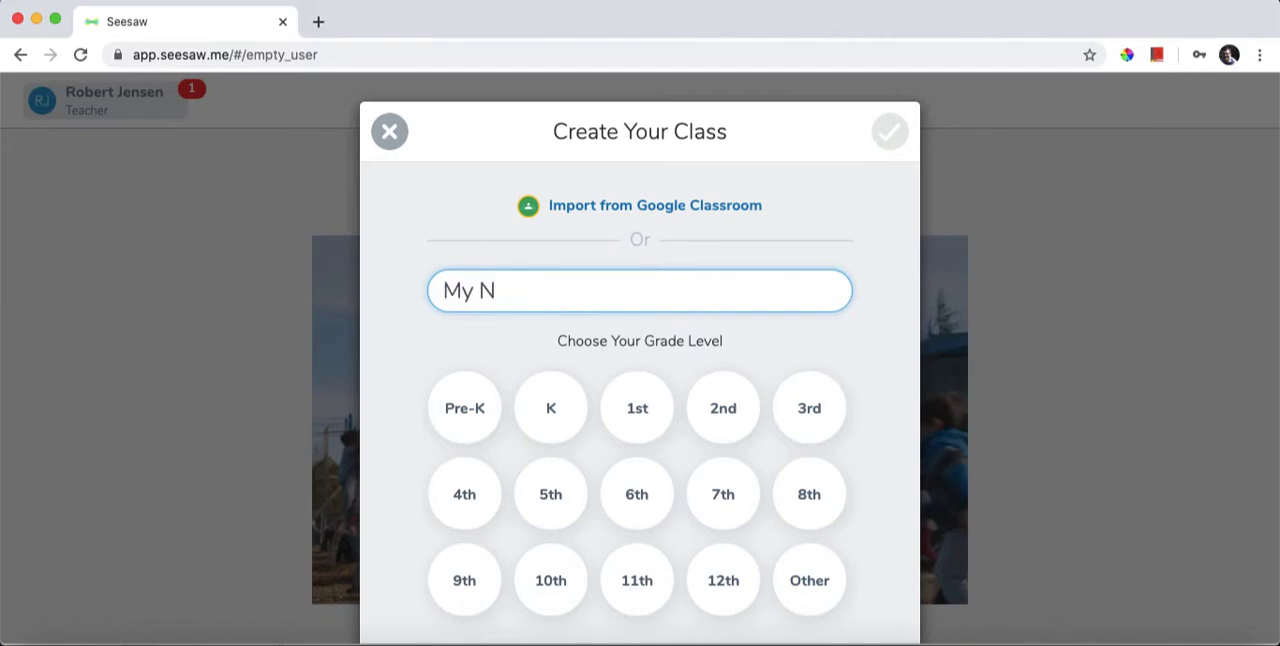
key(BackSpace)
key(BackSpace)
key(BackSpace)
text(Mr. Jensen's Class)
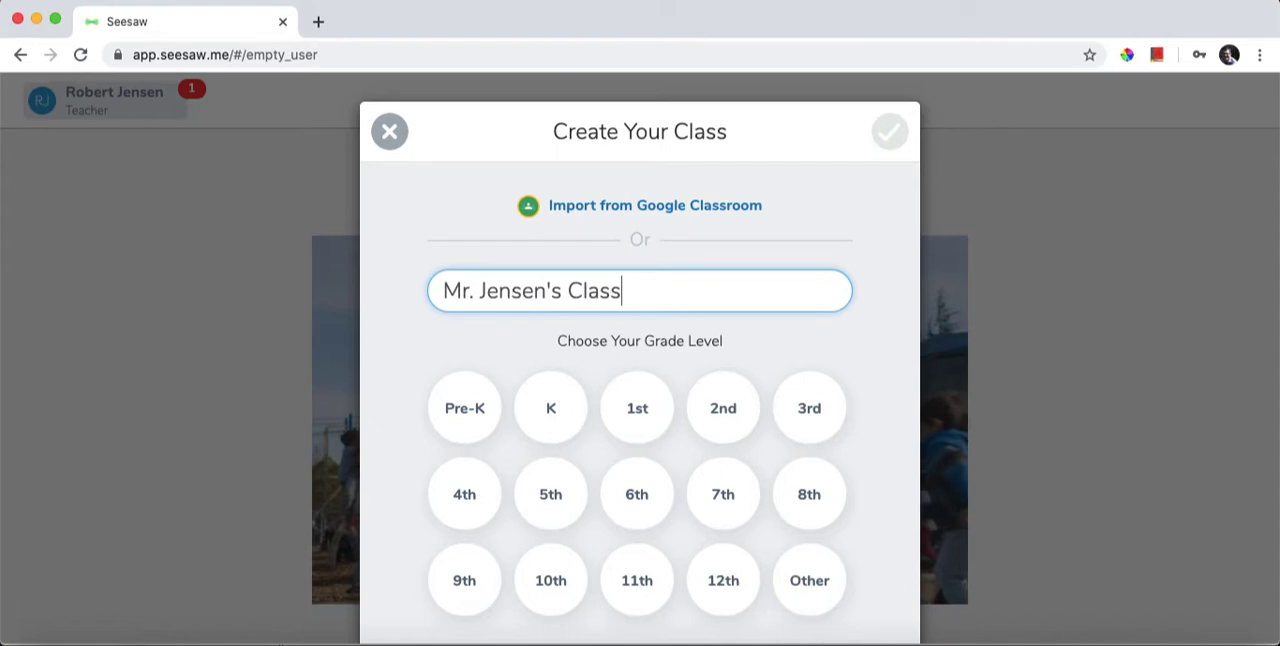
Choose 1st as the grade level and create the class.
click(634, 410)
click(680, 402)
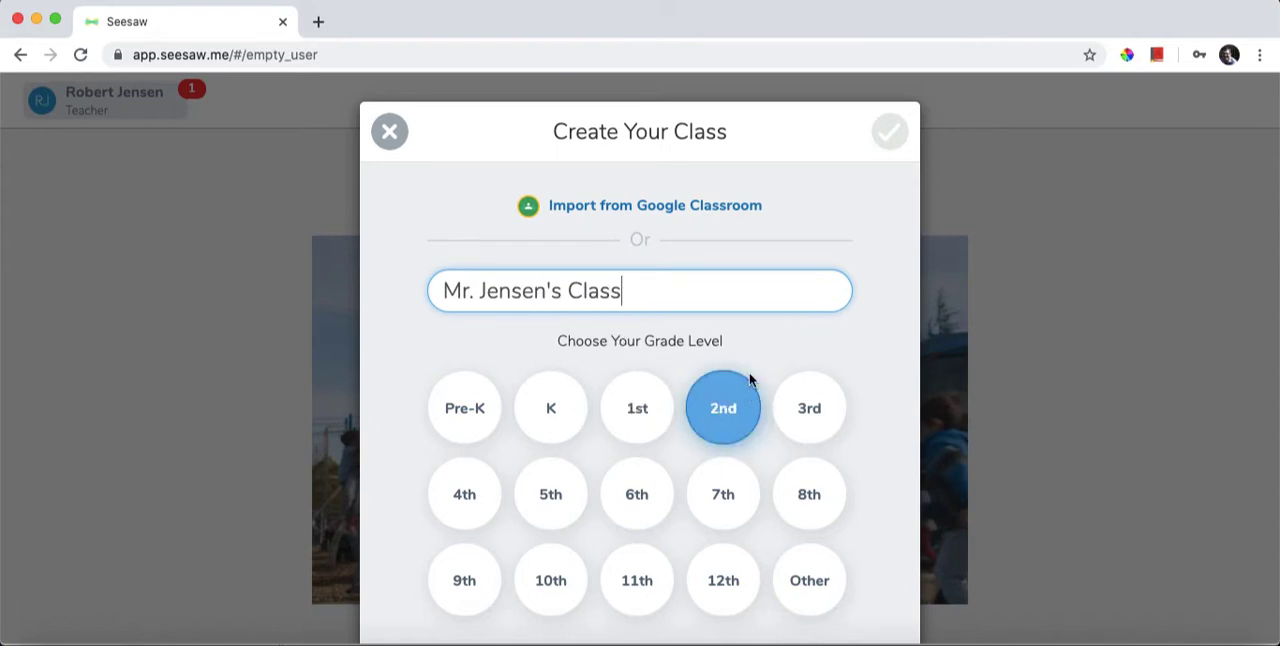
scroll(697, 388, down, 1)
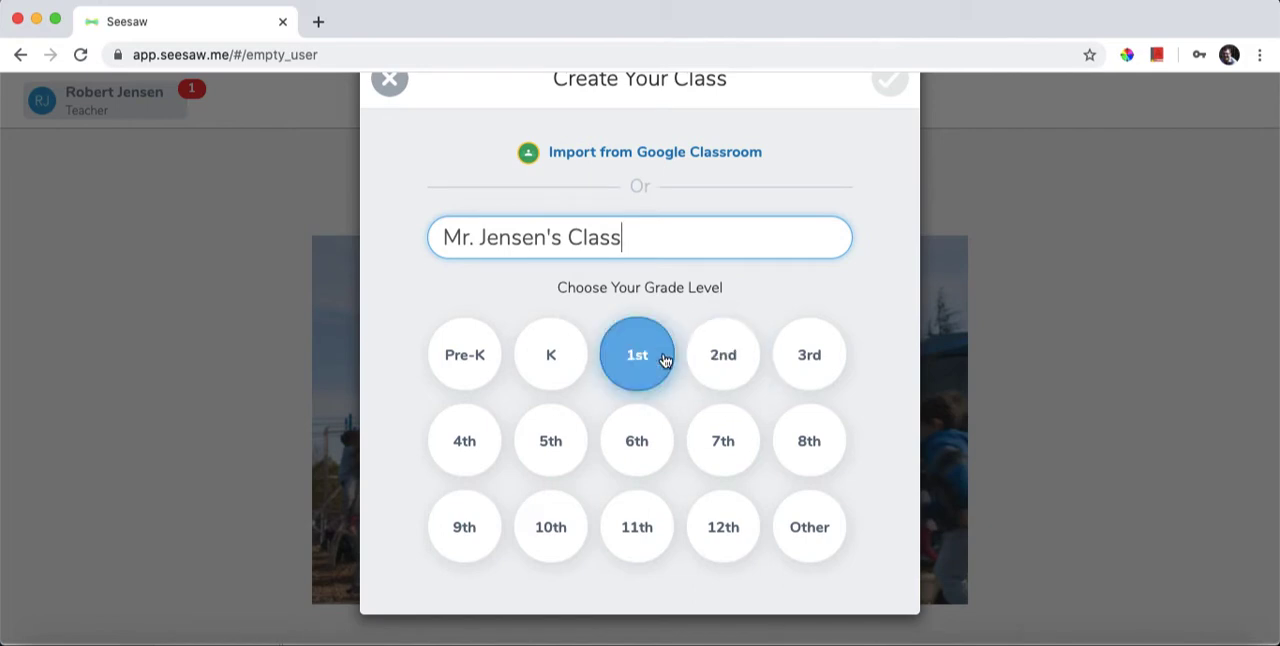
click(652, 363)
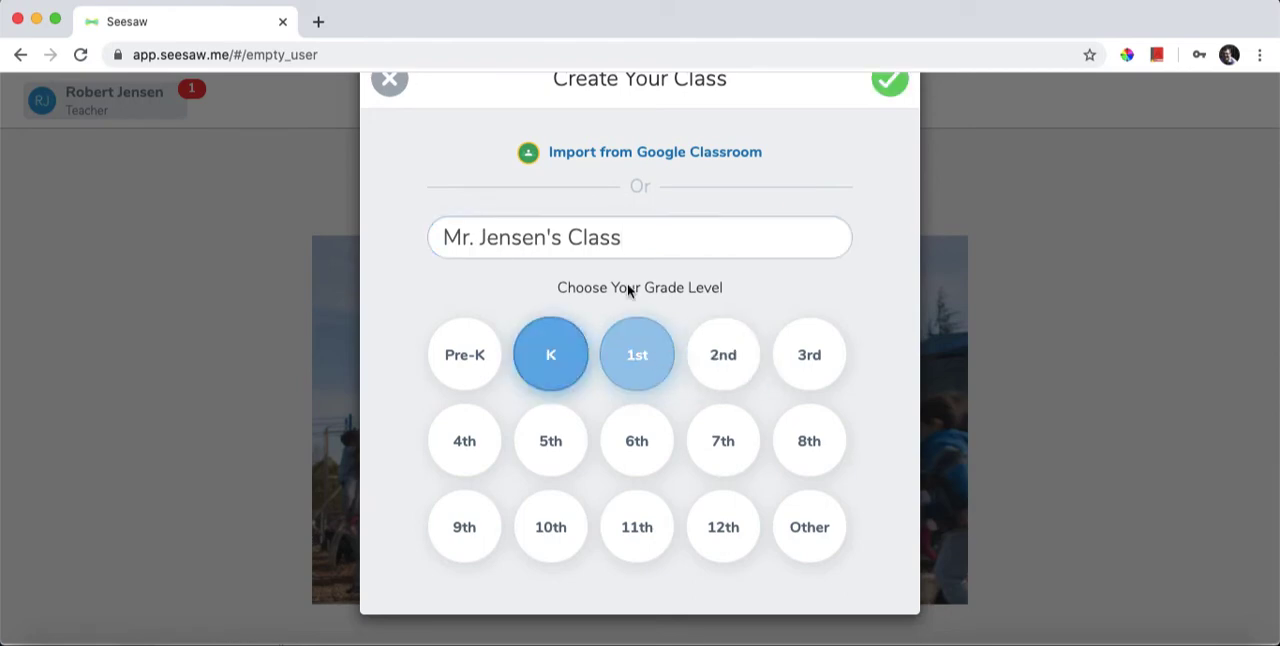
click(887, 78)
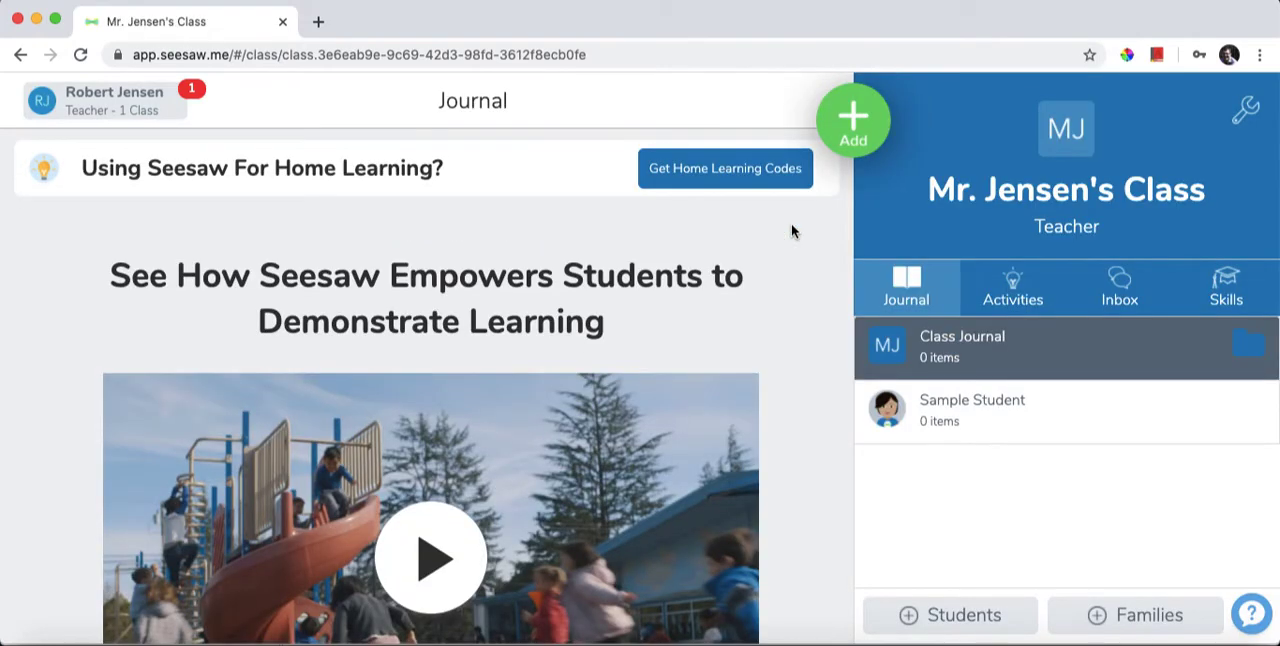
Open the class settings and change the class theme to Seafoam.
click(1247, 114)
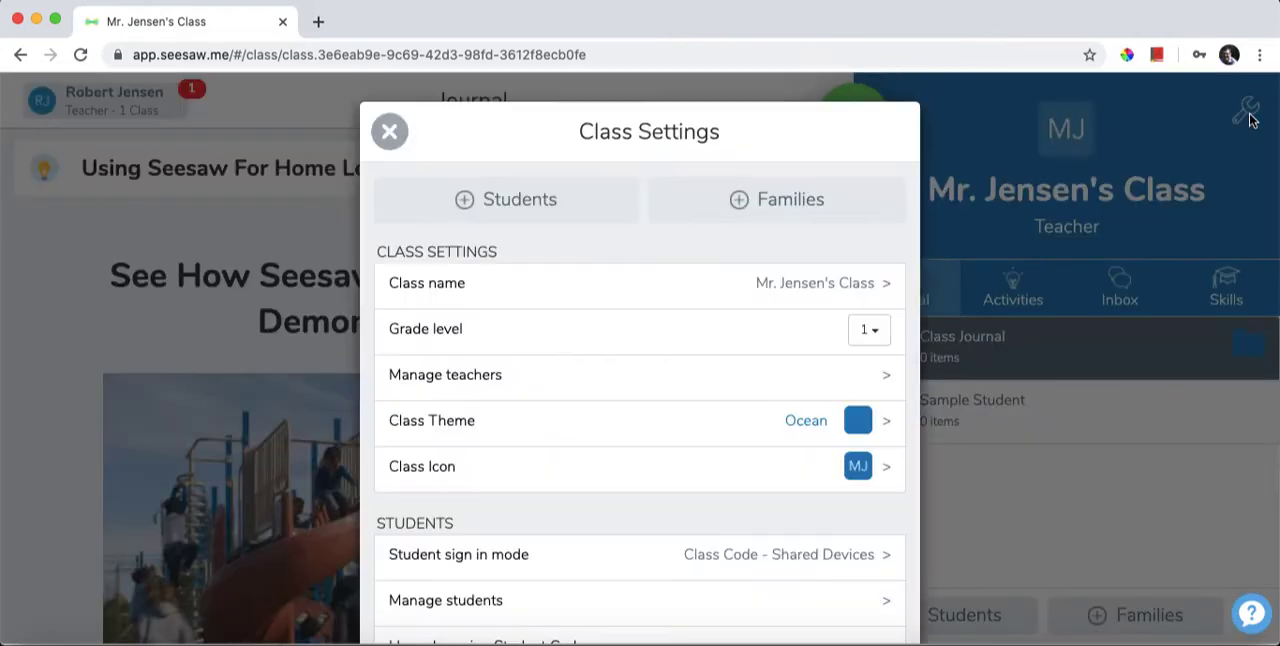
scroll(612, 346, down, 2)
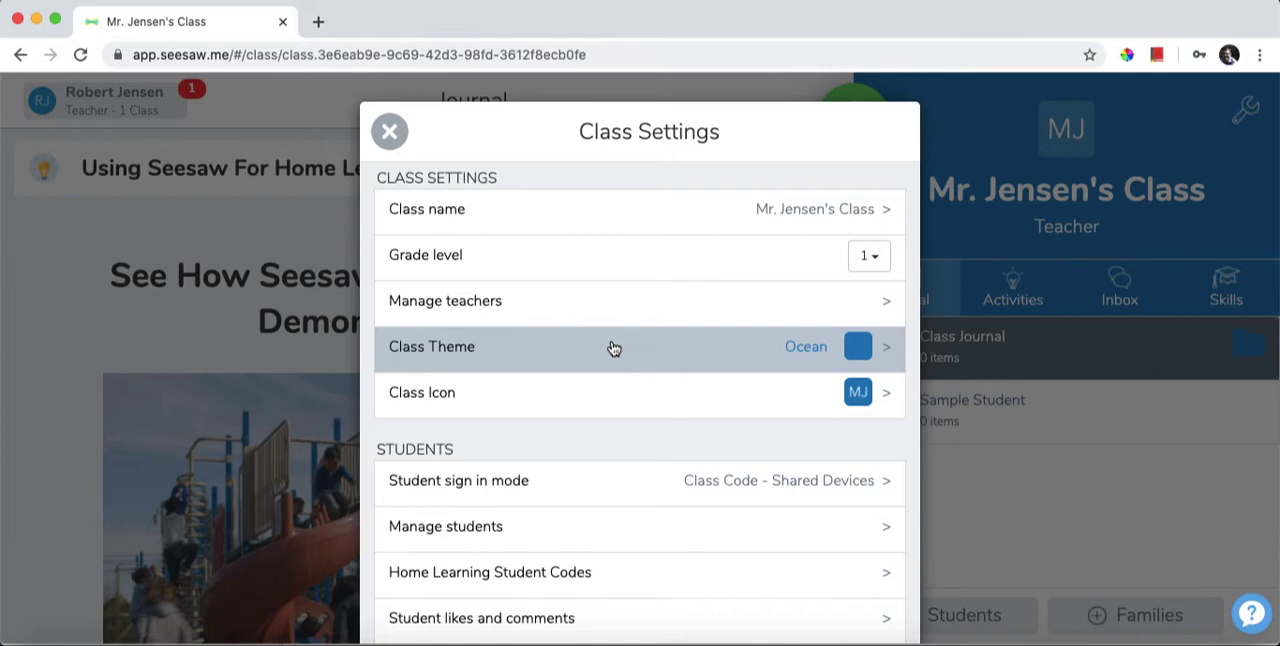
scroll(614, 348, up, 1)
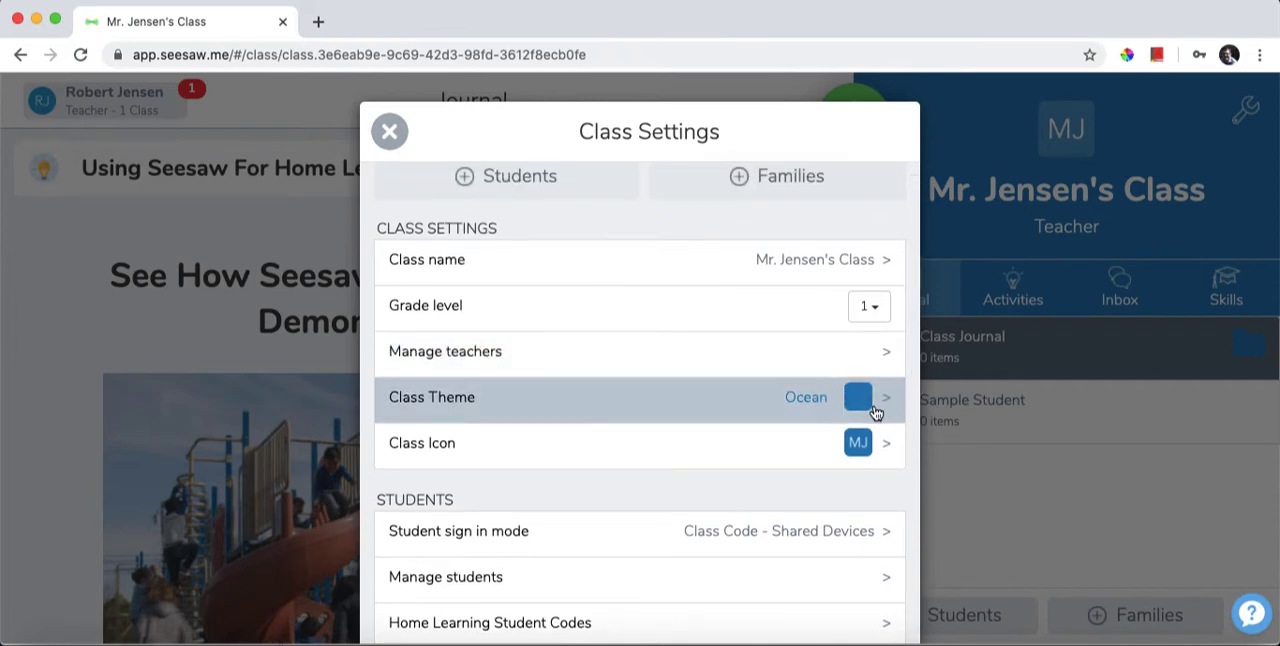
click(875, 412)
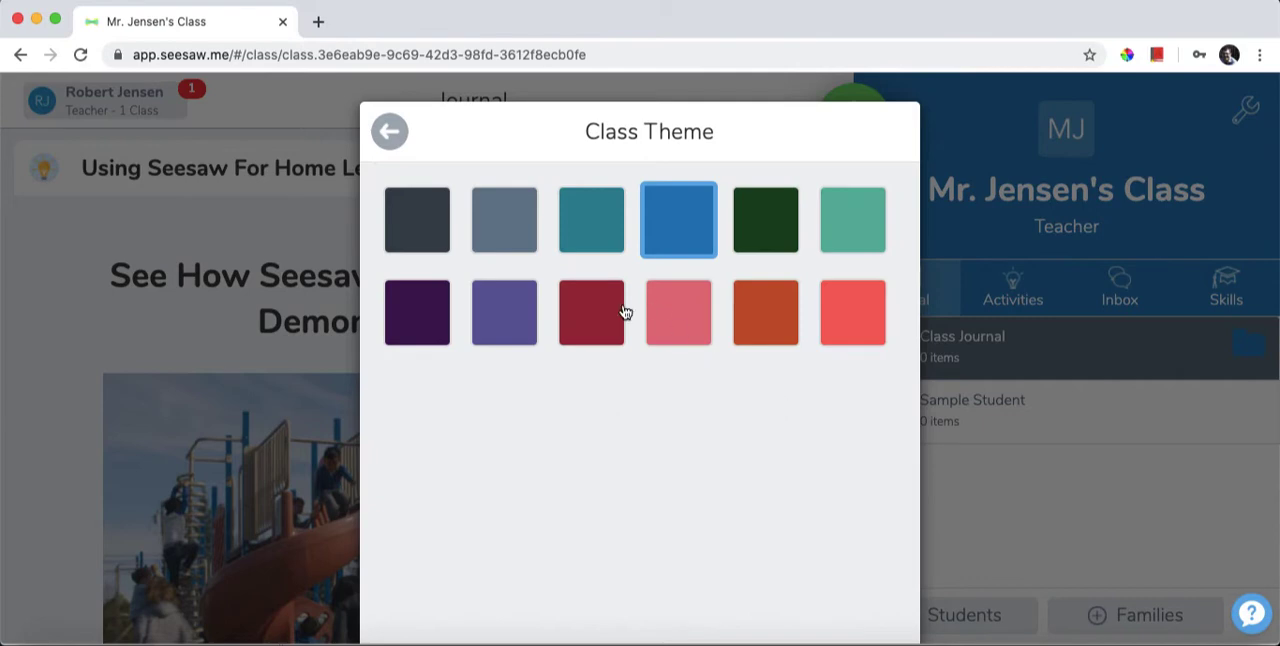
click(852, 236)
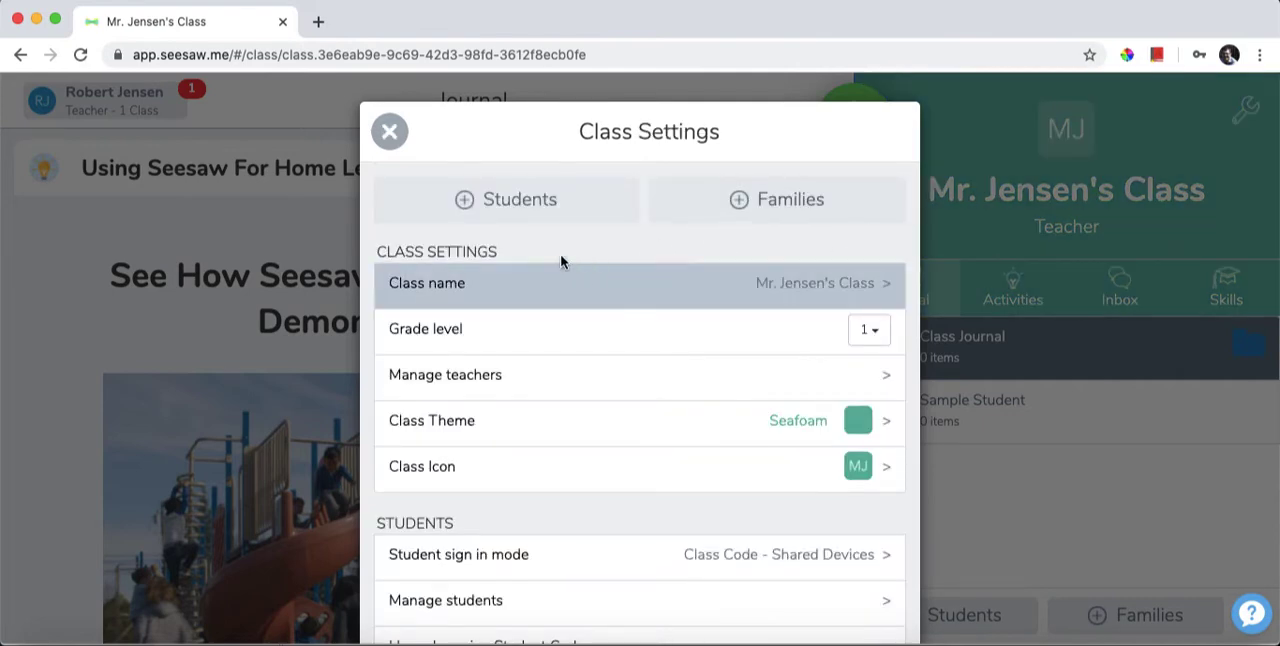
Review the available student sign in modes in the class settings, leaving the selection as it is.
scroll(646, 371, down, 4)
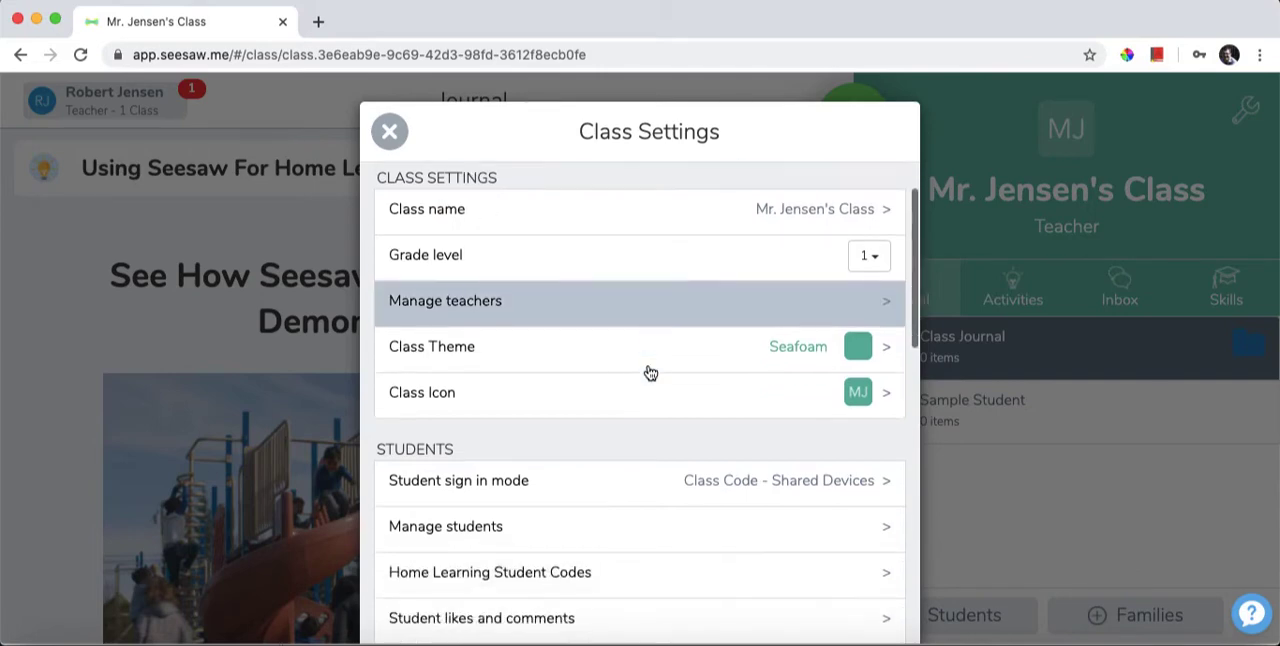
scroll(648, 371, down, 1)
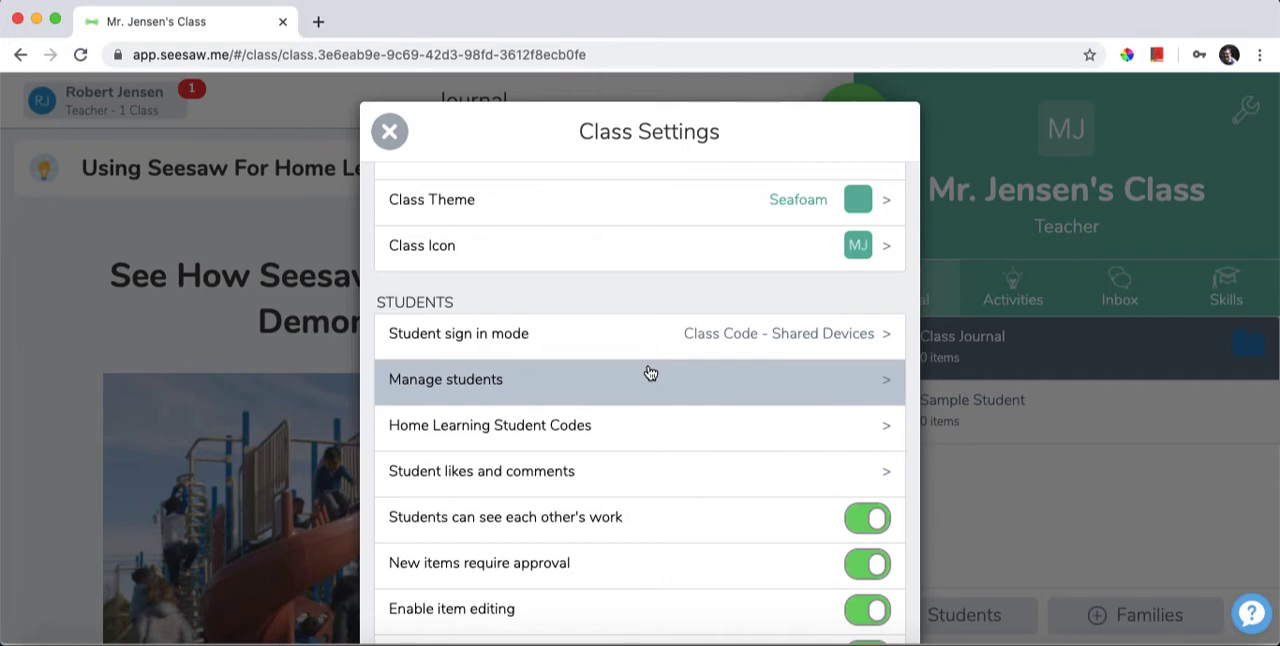
click(717, 340)
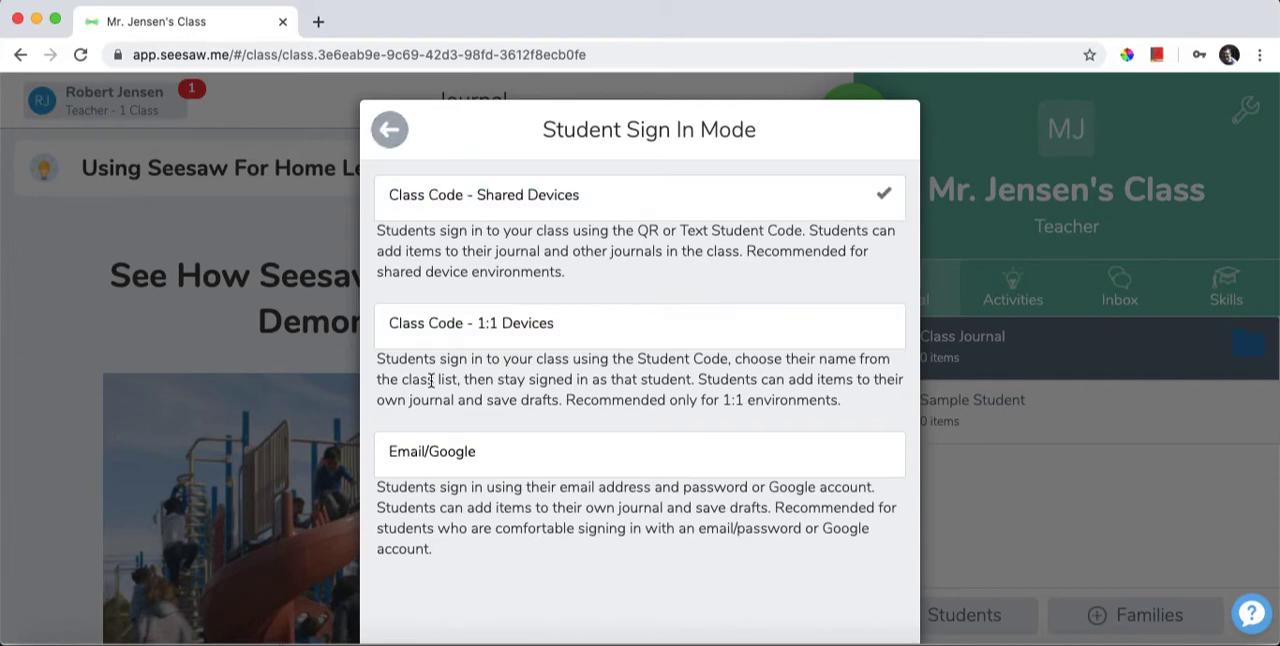
click(387, 147)
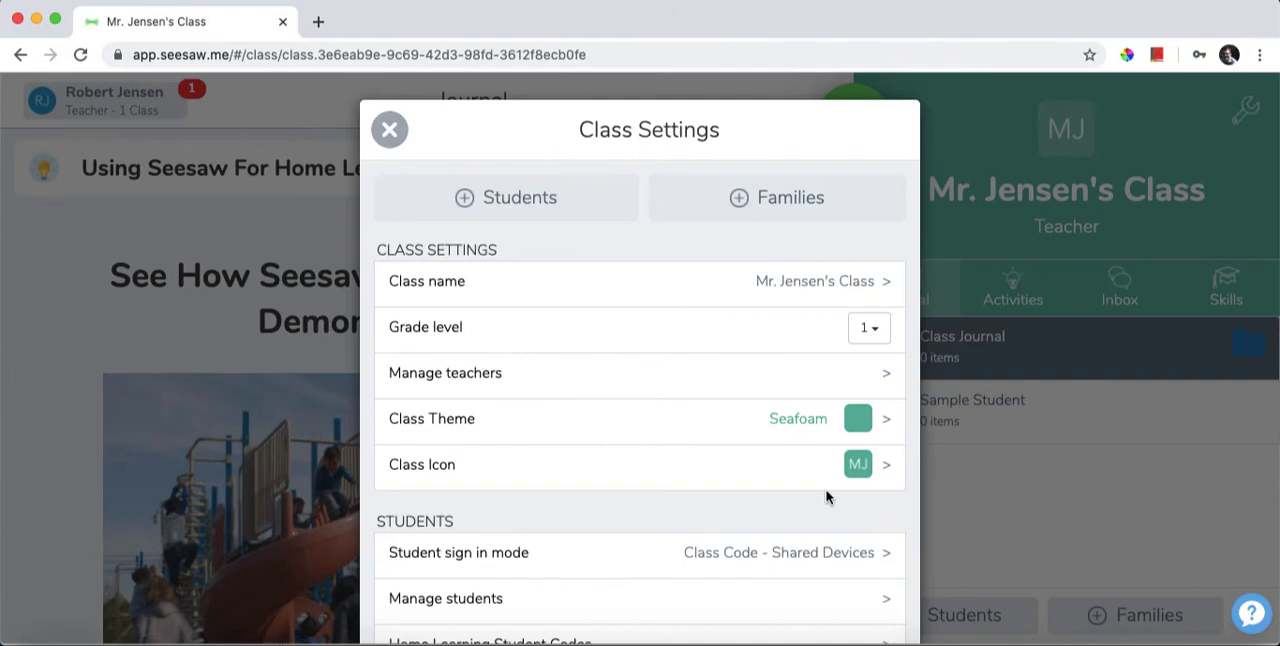
Check the options for inviting and managing co-teachers, and return to the class settings.
scroll(817, 500, down, 1)
click(496, 336)
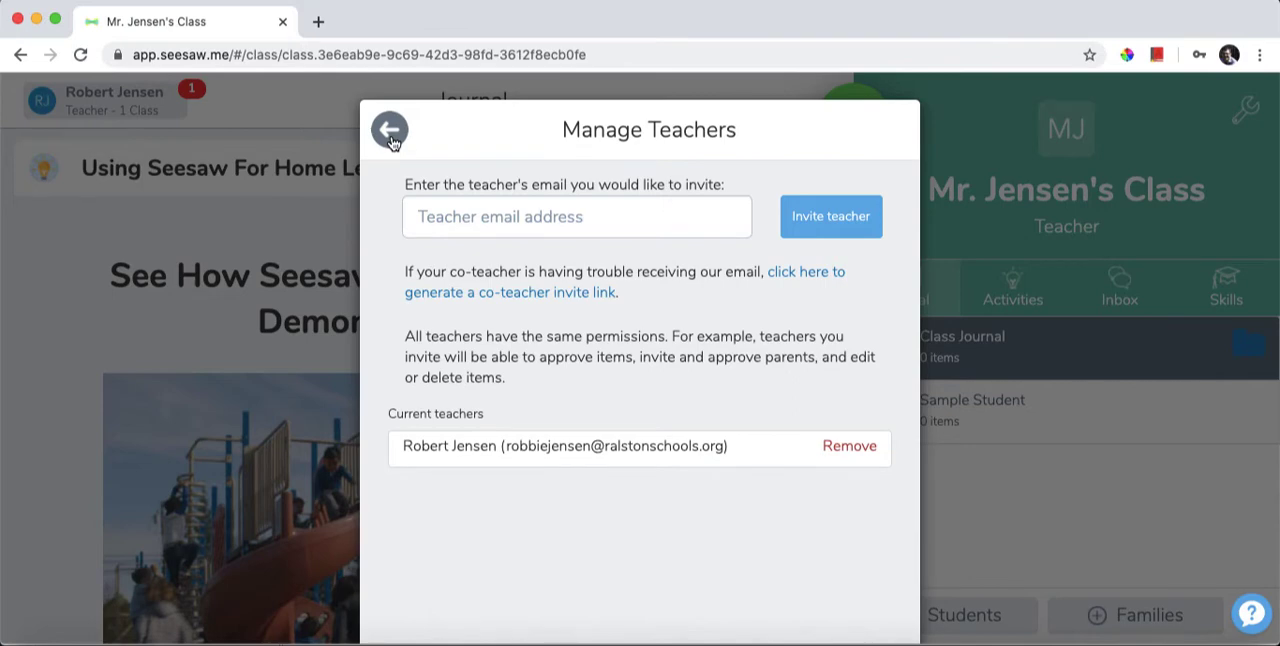
click(390, 131)
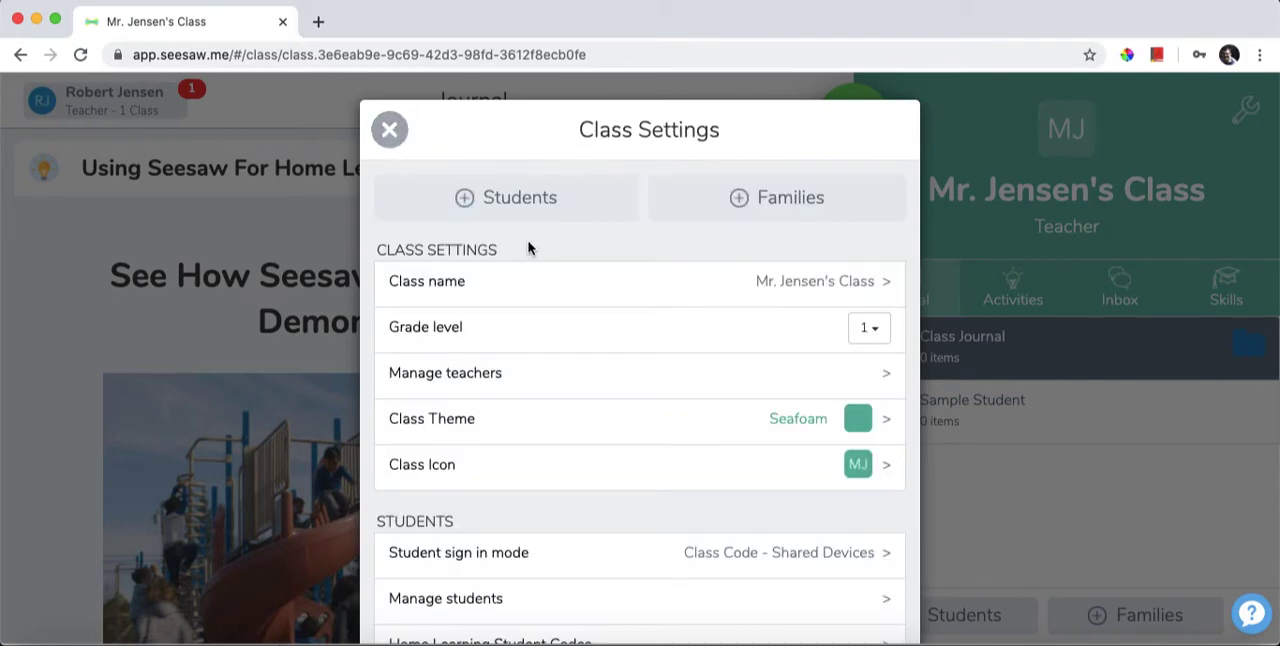
Enable family access for the class, check the family invitation option and dismiss its dialog.
scroll(686, 405, down, 2)
scroll(686, 405, down, 5)
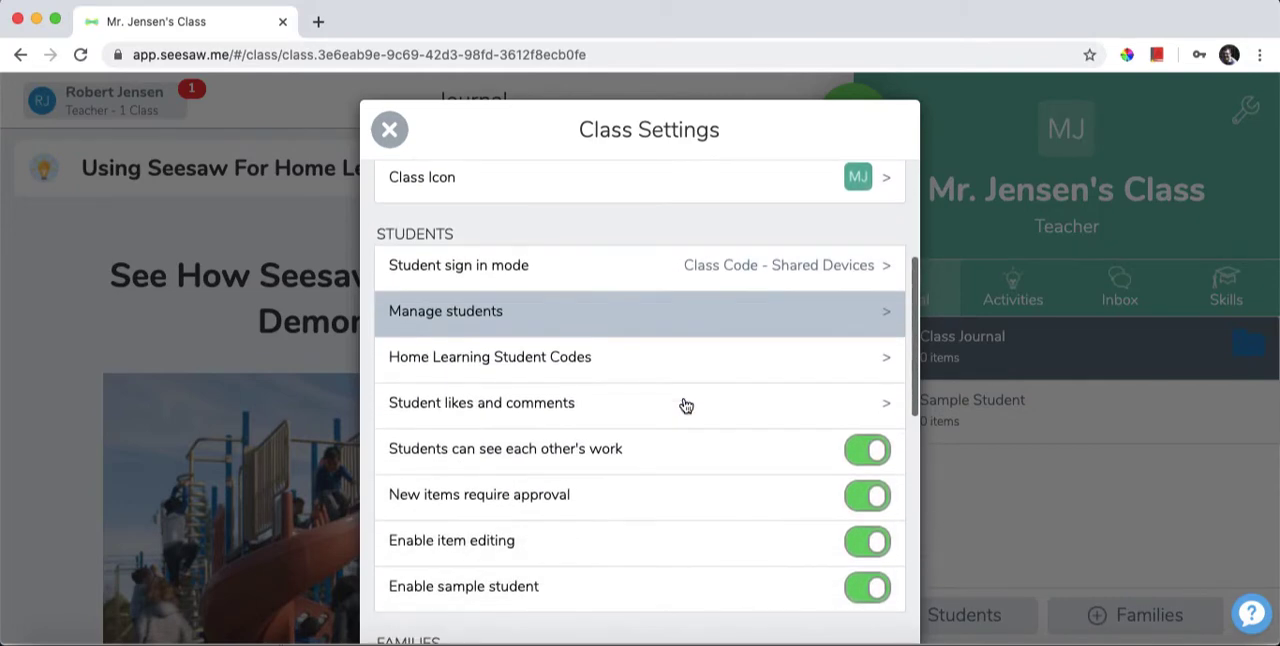
scroll(686, 405, down, 4)
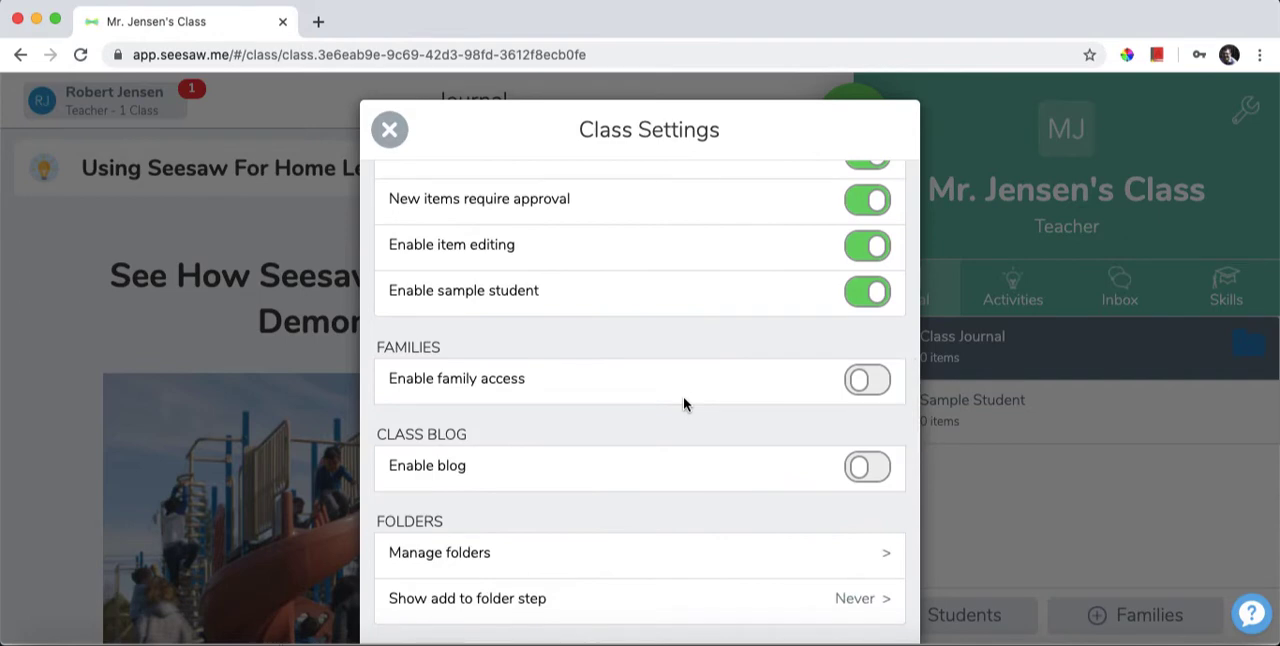
click(864, 386)
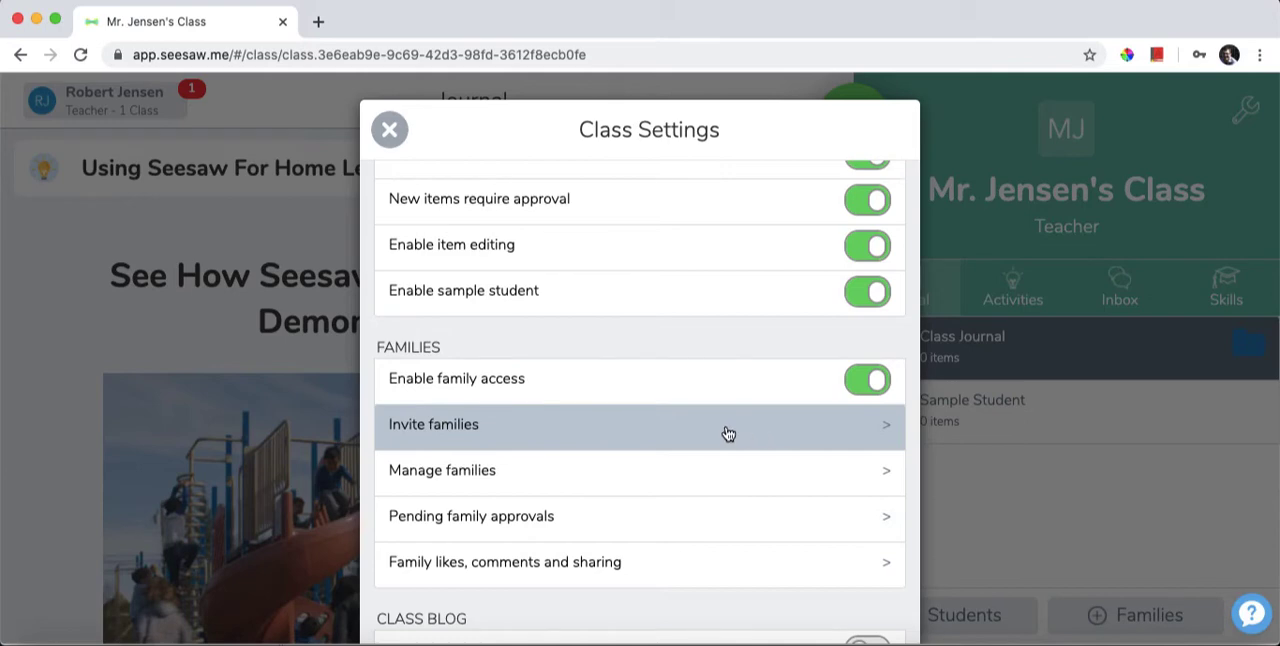
click(555, 438)
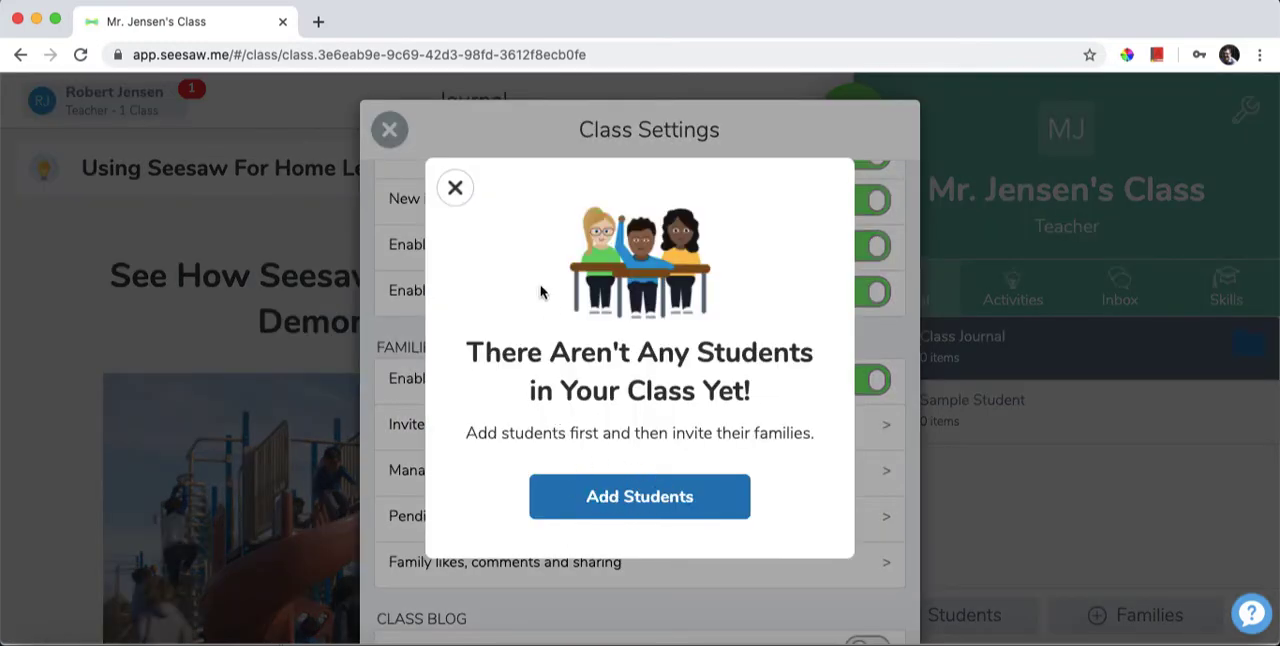
click(455, 188)
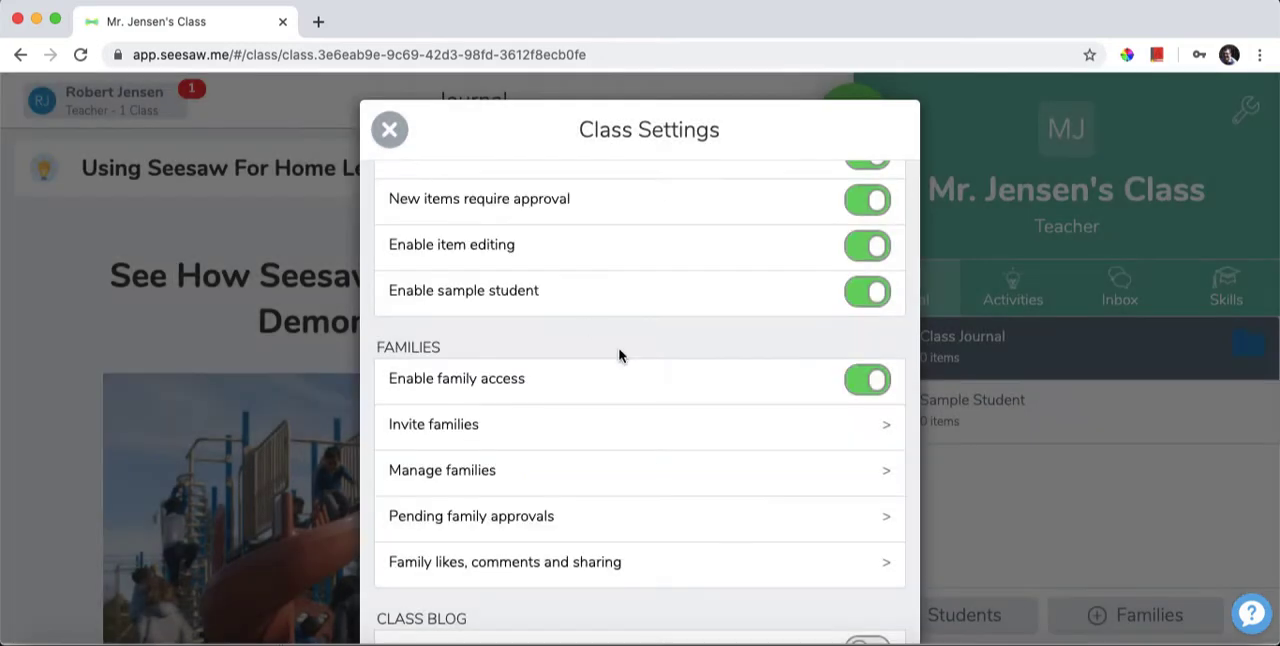
Review the remaining blog, folder, skills and other class settings, and close the class settings.
scroll(643, 374, down, 5)
scroll(645, 377, down, 4)
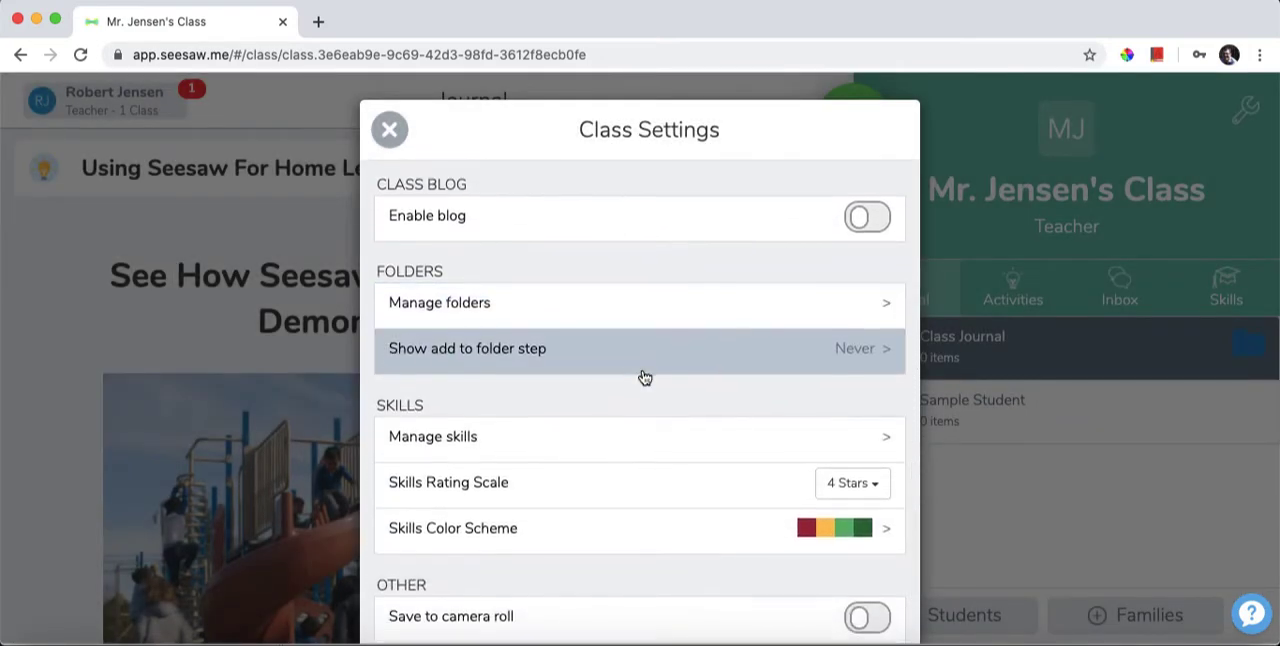
scroll(645, 378, down, 1)
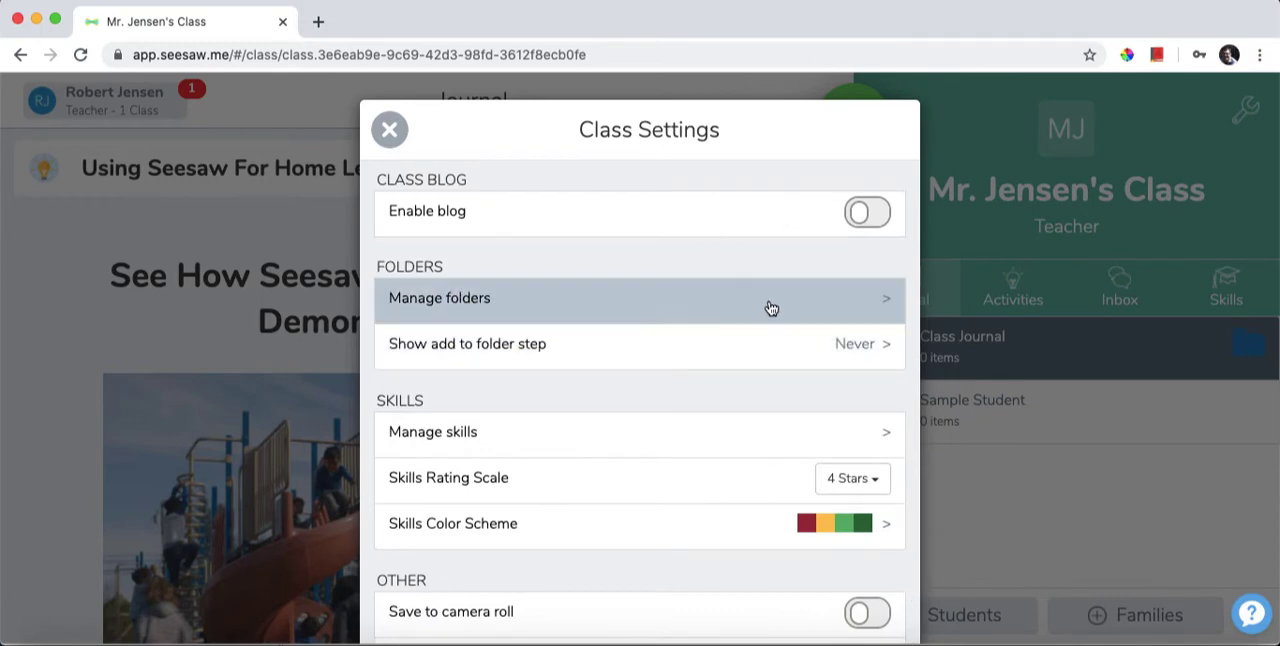
scroll(740, 343, down, 3)
scroll(740, 345, down, 1)
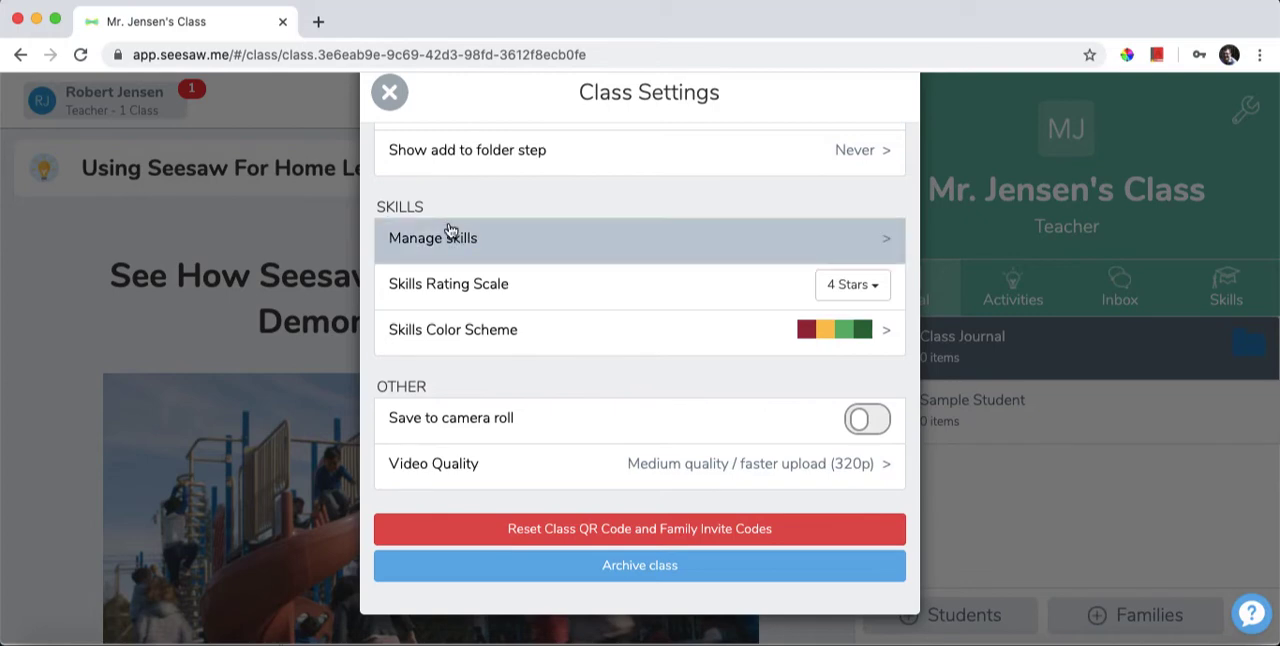
click(389, 94)
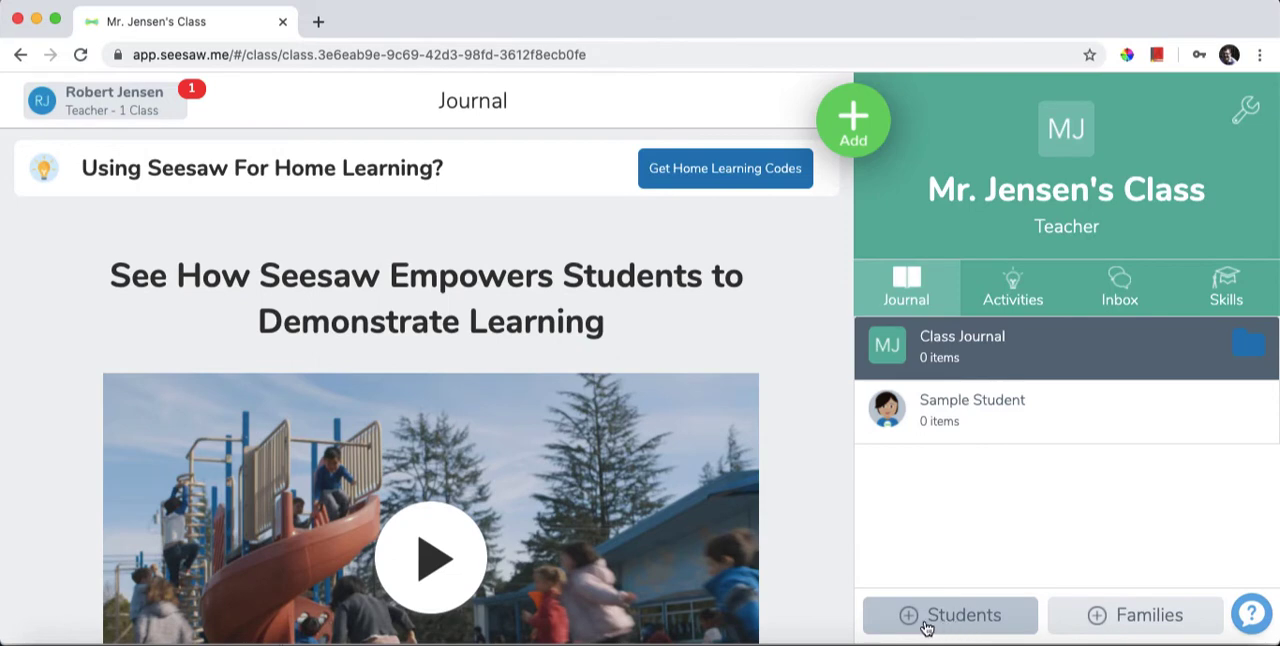
View the student joining instructions for Google account or email sign-in, and close them.
click(972, 620)
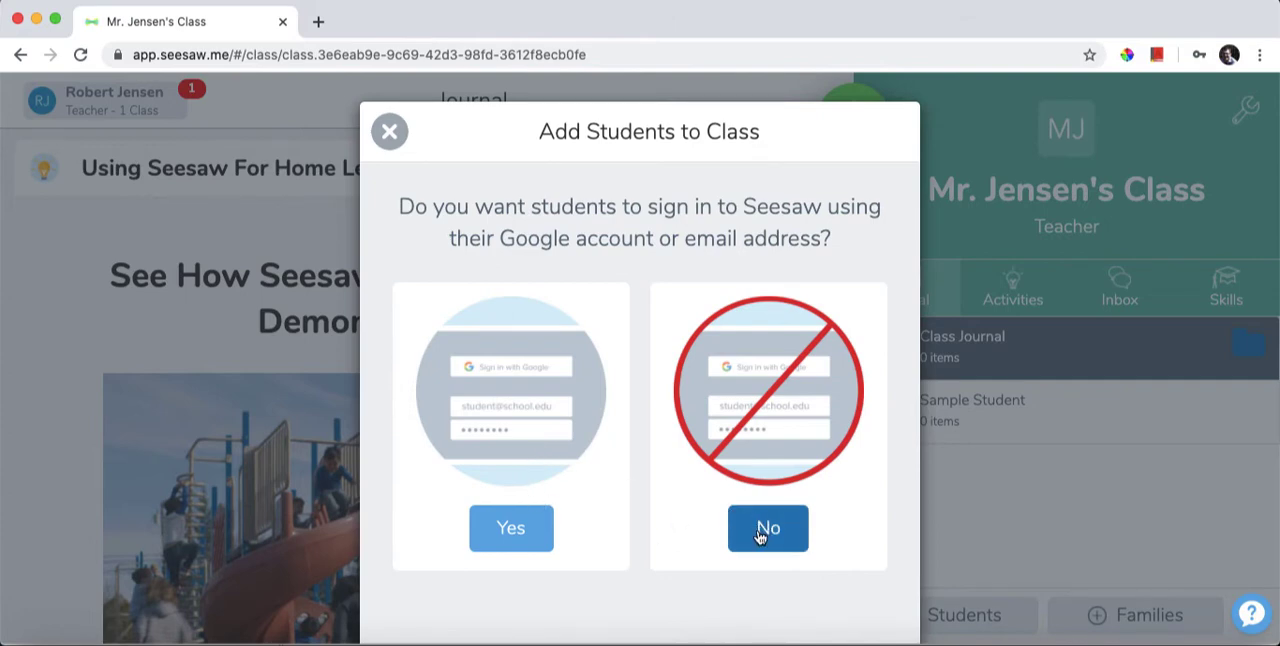
click(517, 527)
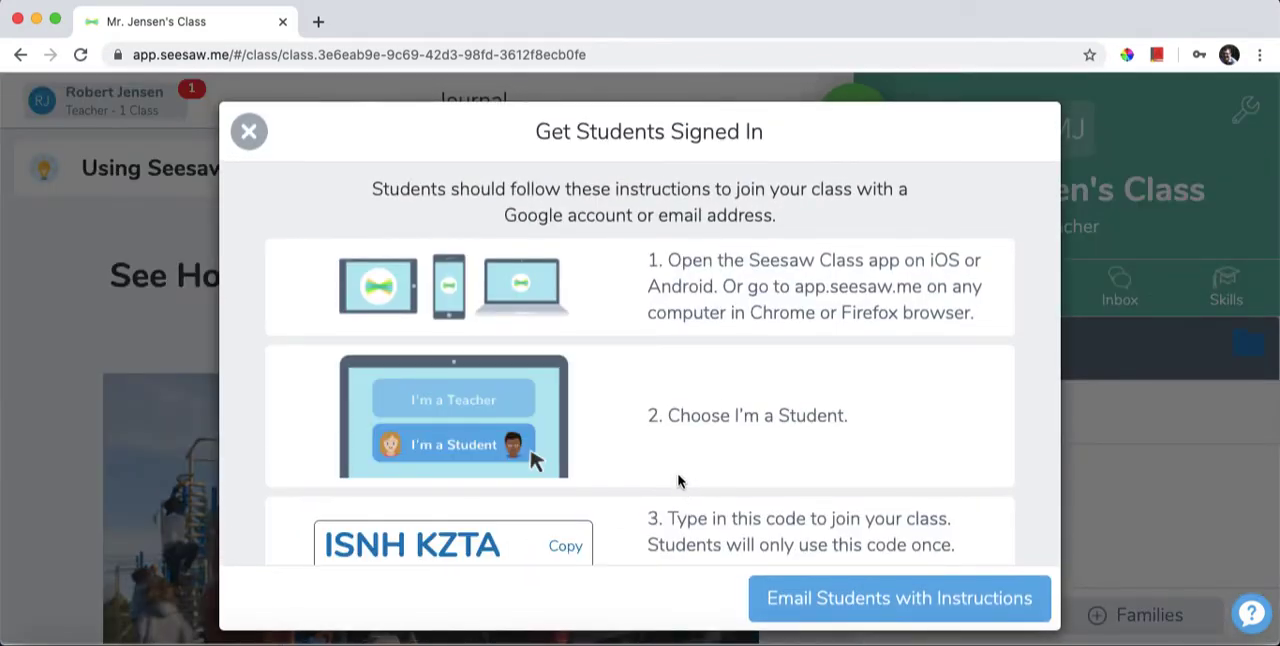
scroll(678, 481, down, 5)
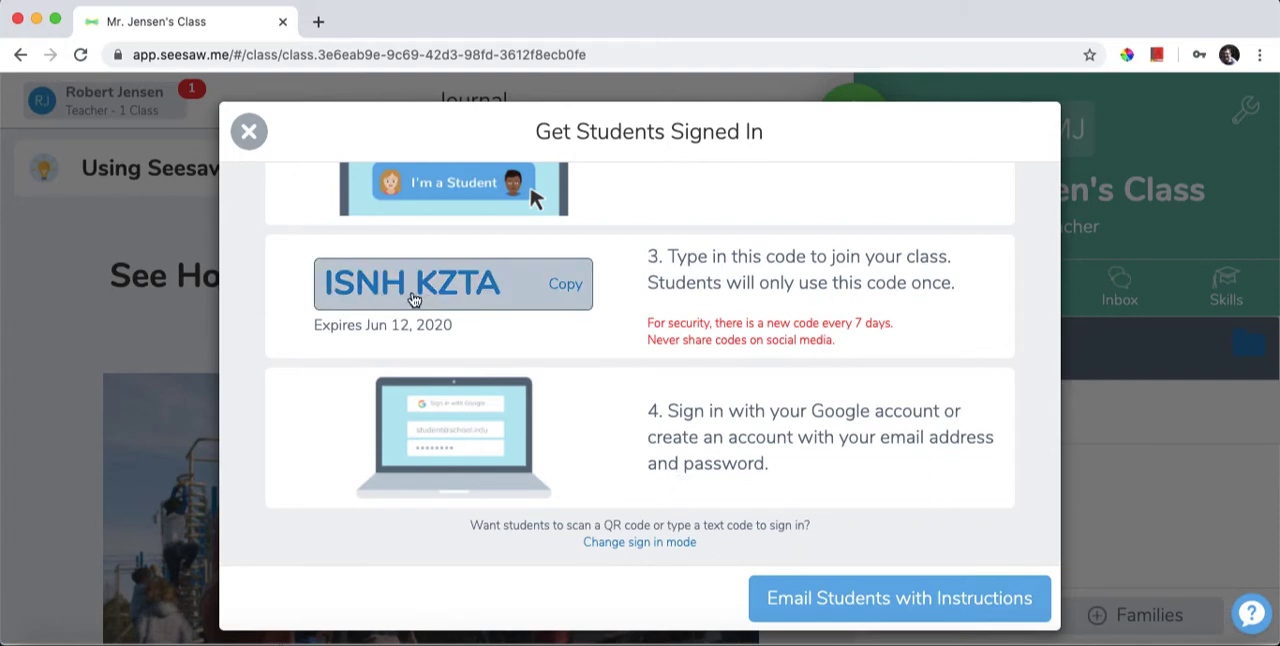
scroll(420, 300, down, 2)
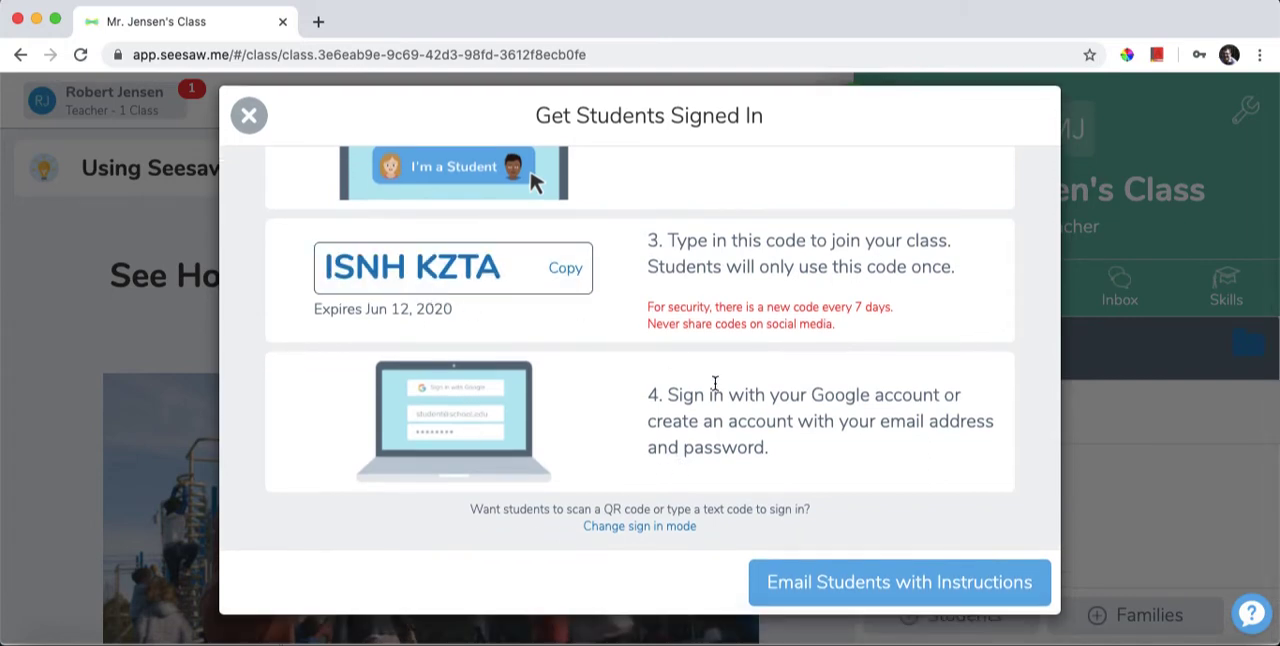
scroll(640, 395, up, 1)
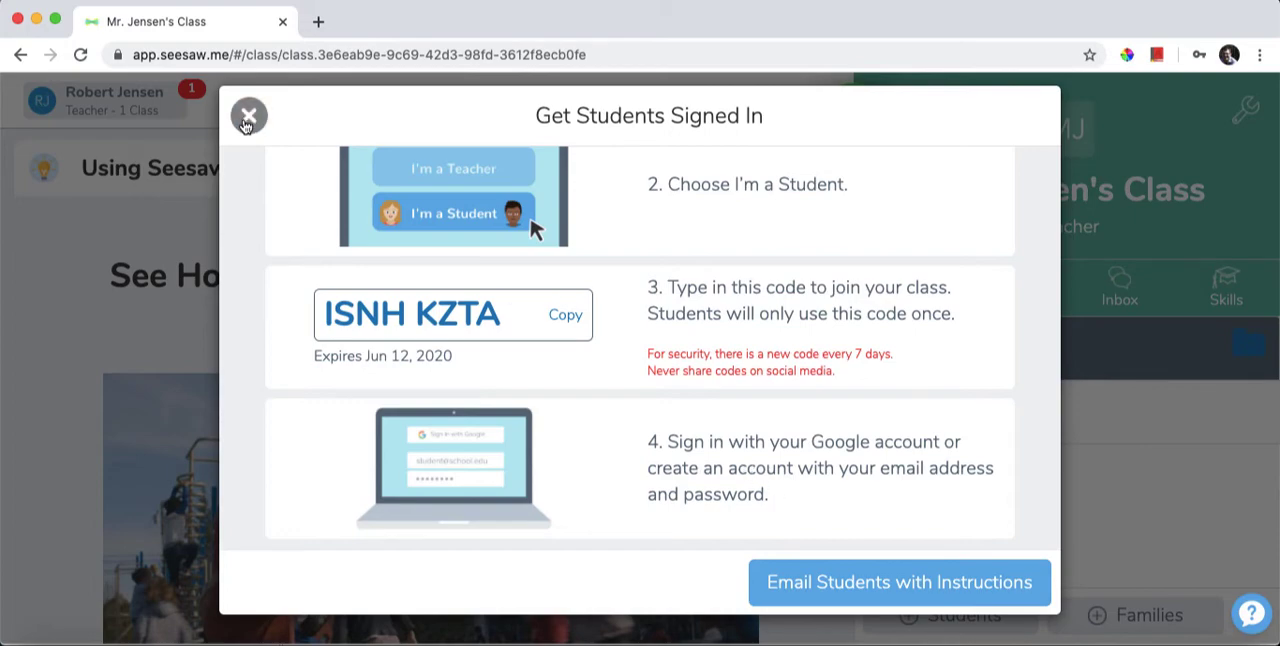
click(248, 115)
Add two students to the class by first name, choosing not to use Google account or email sign-in.
click(958, 620)
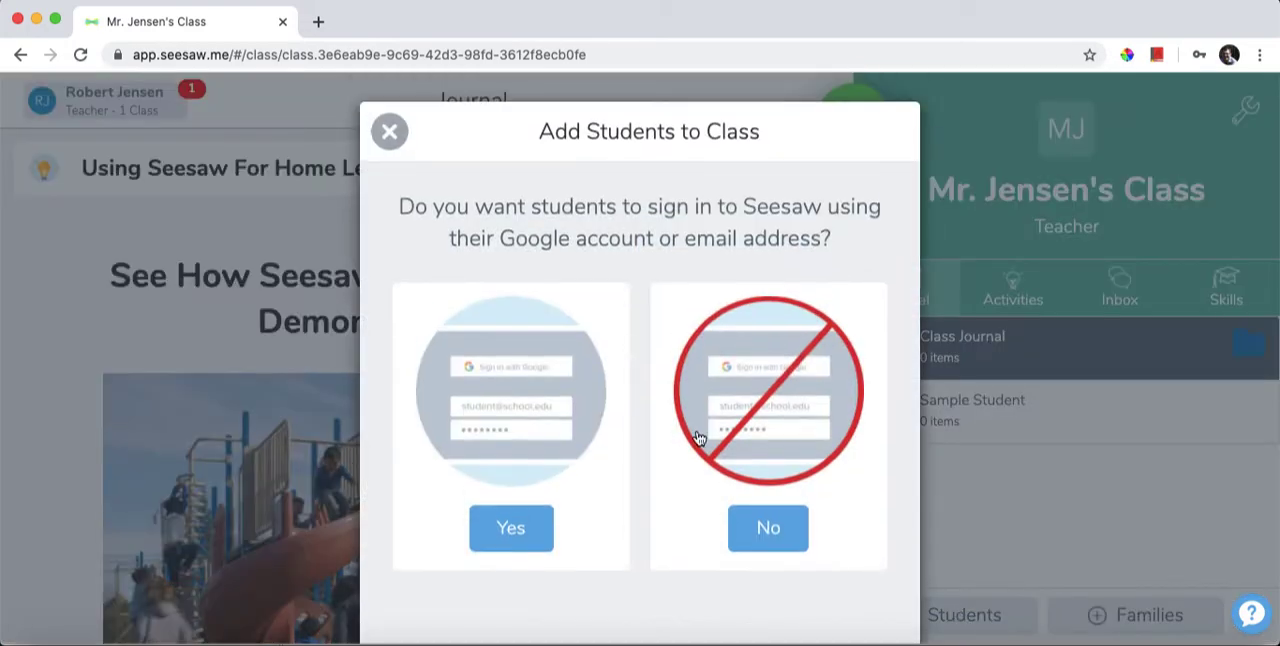
click(766, 530)
click(531, 541)
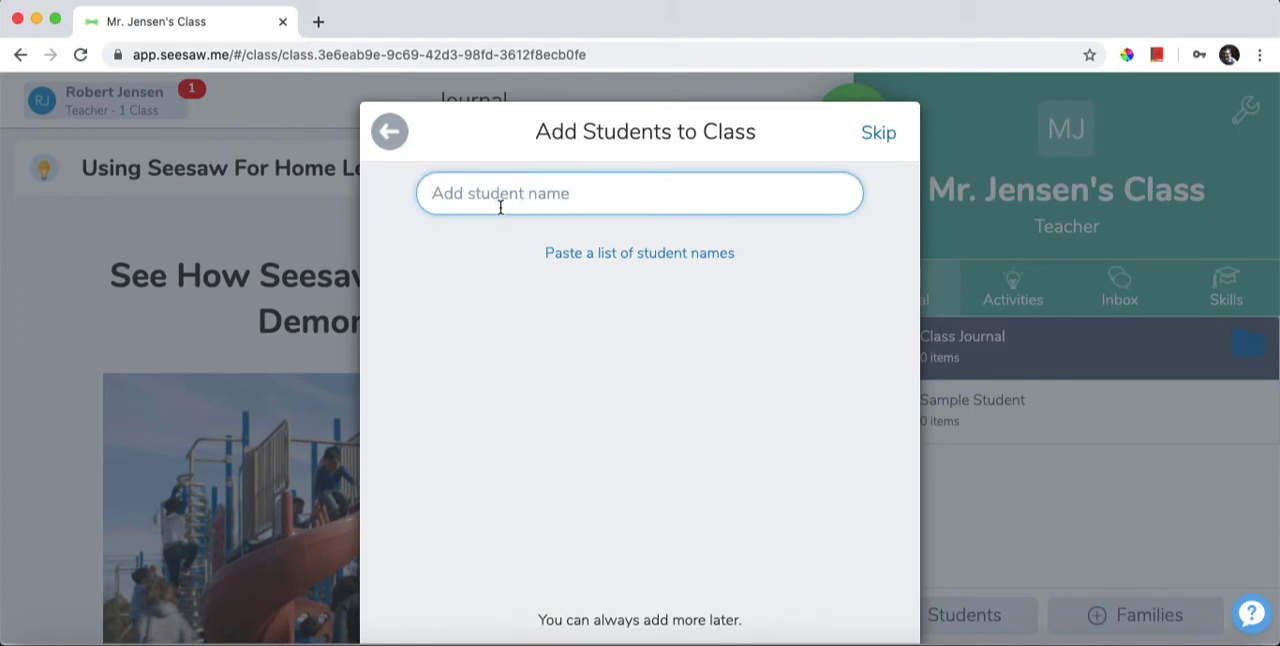
text(Bennett)
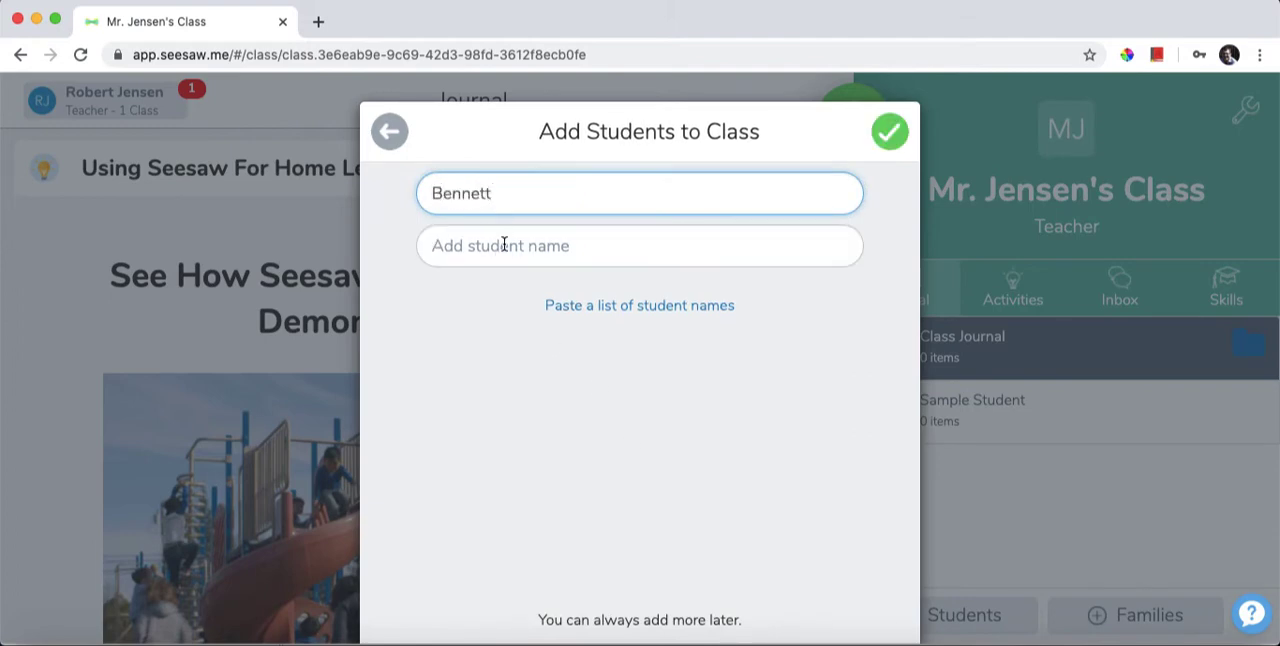
click(504, 245)
text(Alem)
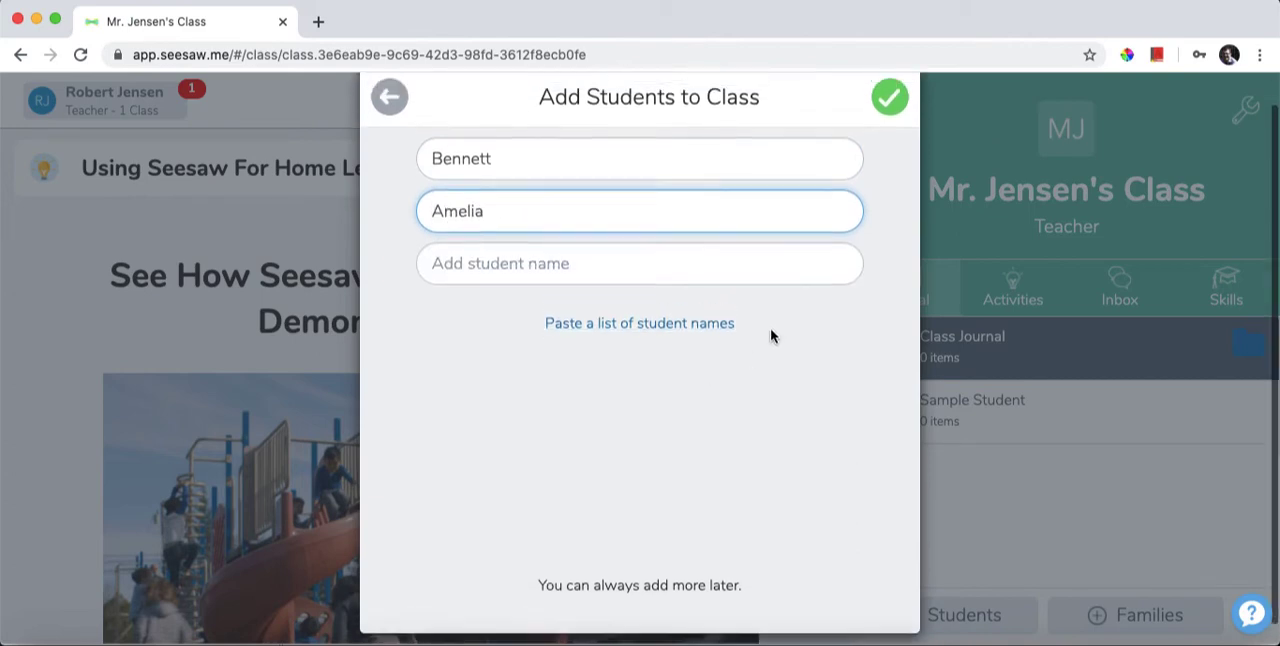
click(890, 131)
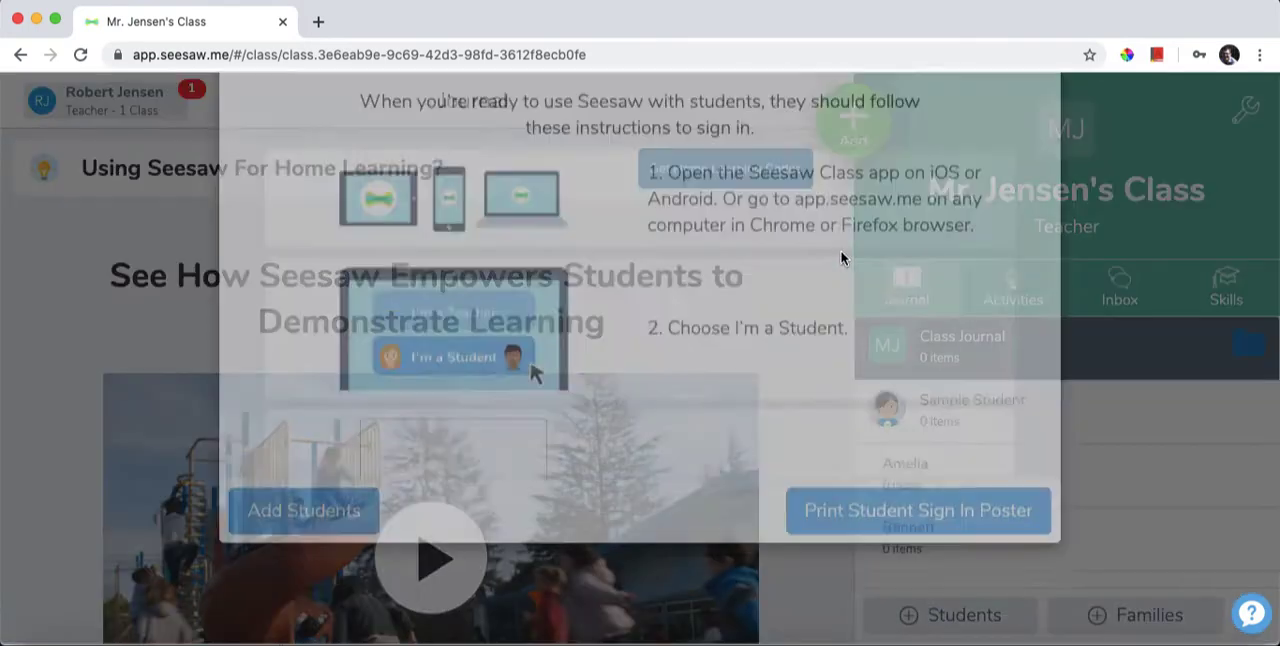
Read through the student sign-in instructions and open the printable student sign-in poster.
scroll(820, 270, down, 2)
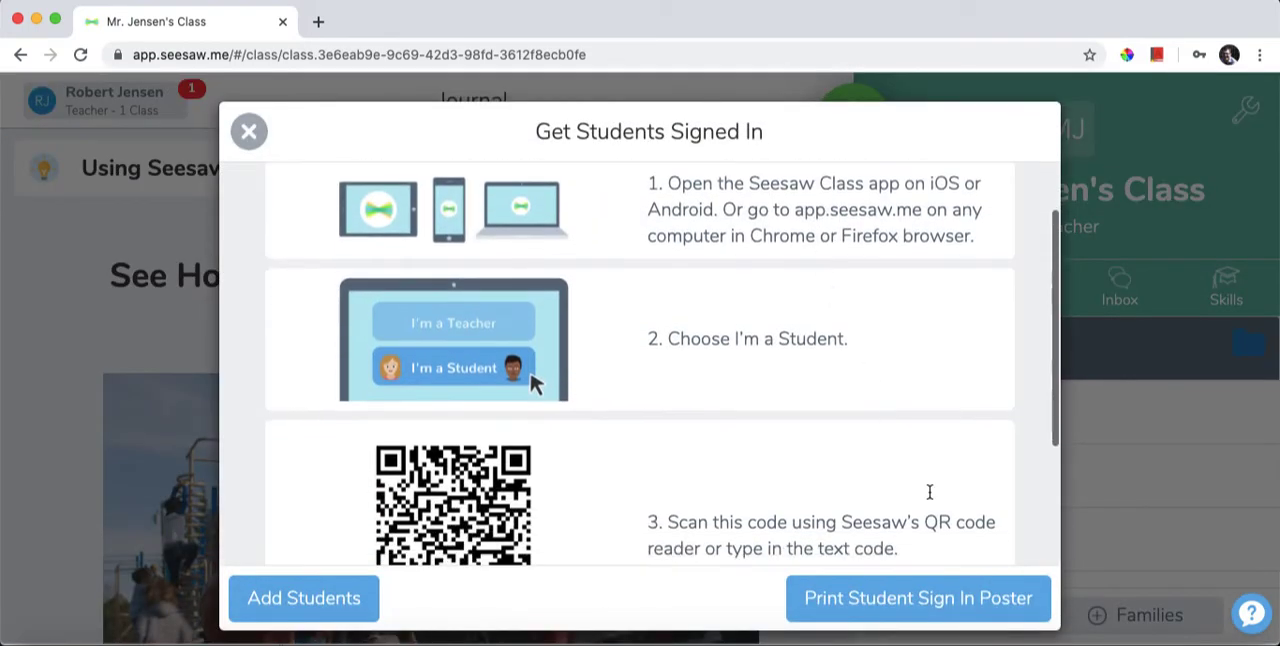
scroll(941, 503, down, 2)
scroll(941, 503, down, 2)
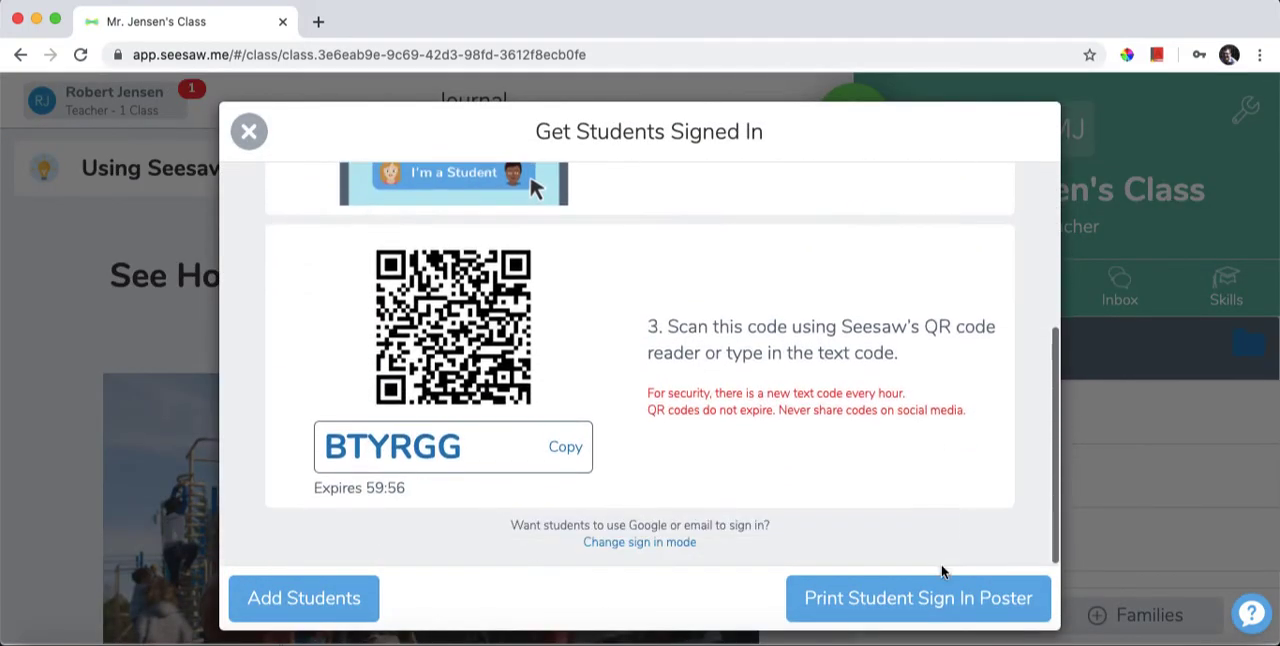
click(916, 600)
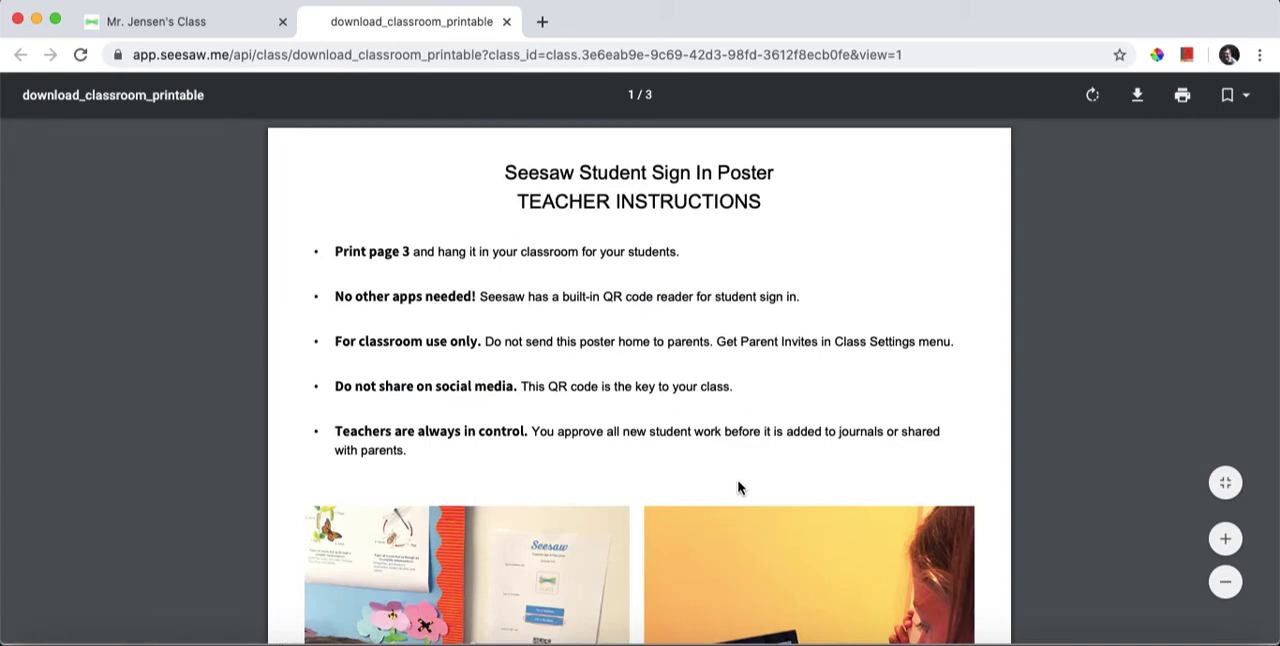
Examine the sign-in poster's teacher instructions and QR code page, and close the poster and the sign-in instructions.
scroll(738, 487, down, 10)
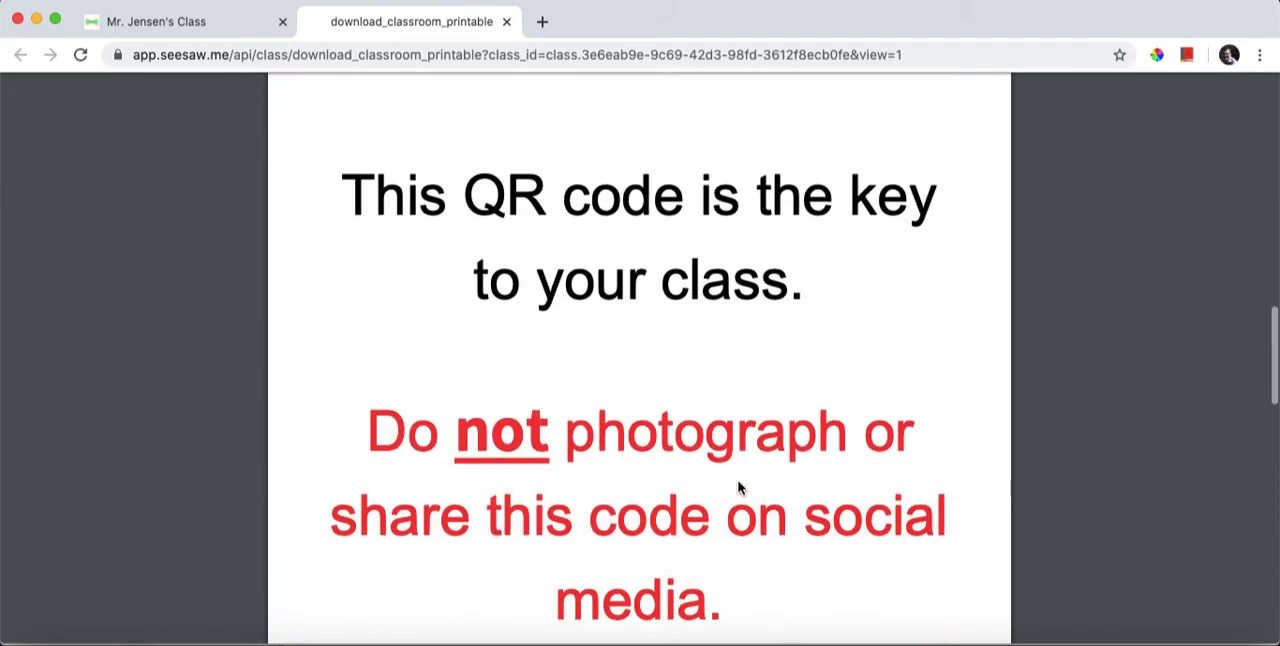
scroll(738, 487, down, 10)
scroll(738, 487, up, 2)
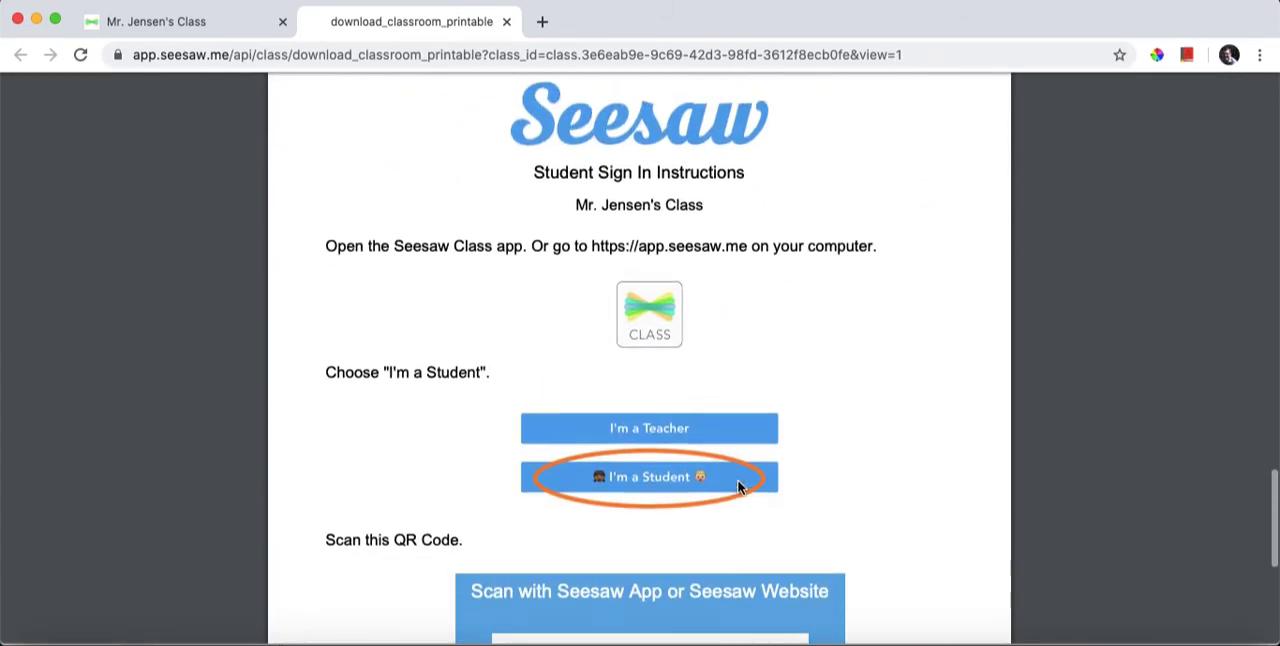
scroll(733, 486, down, 5)
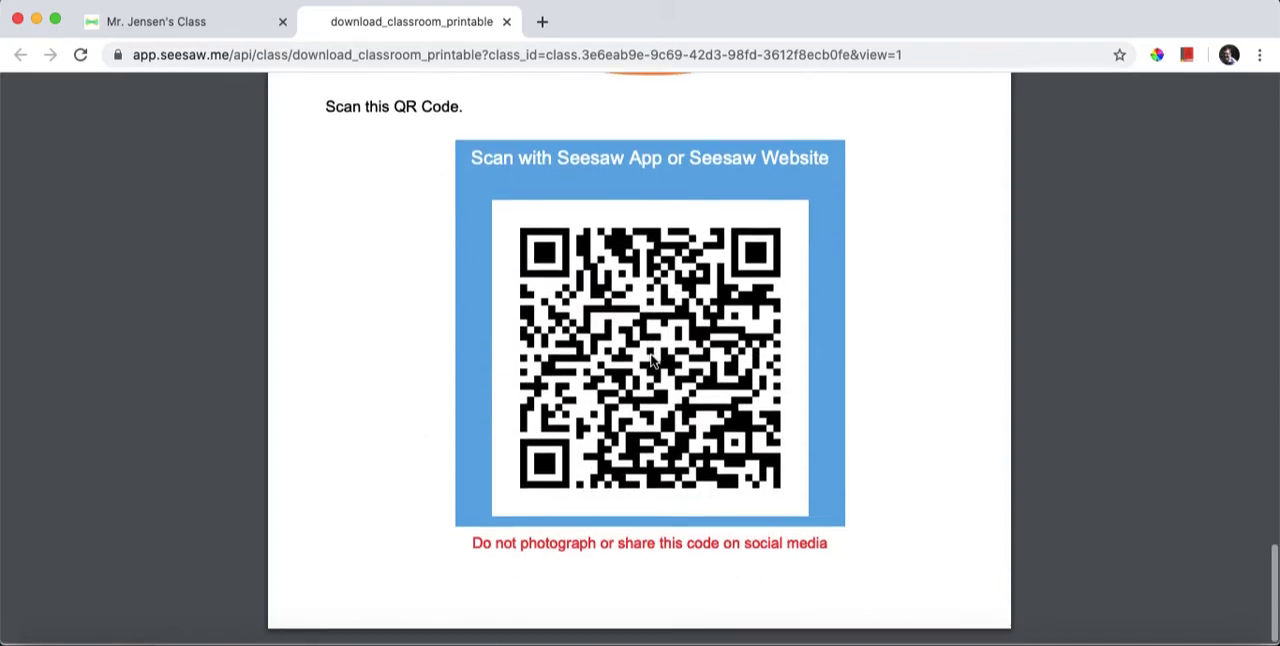
scroll(654, 380, up, 5)
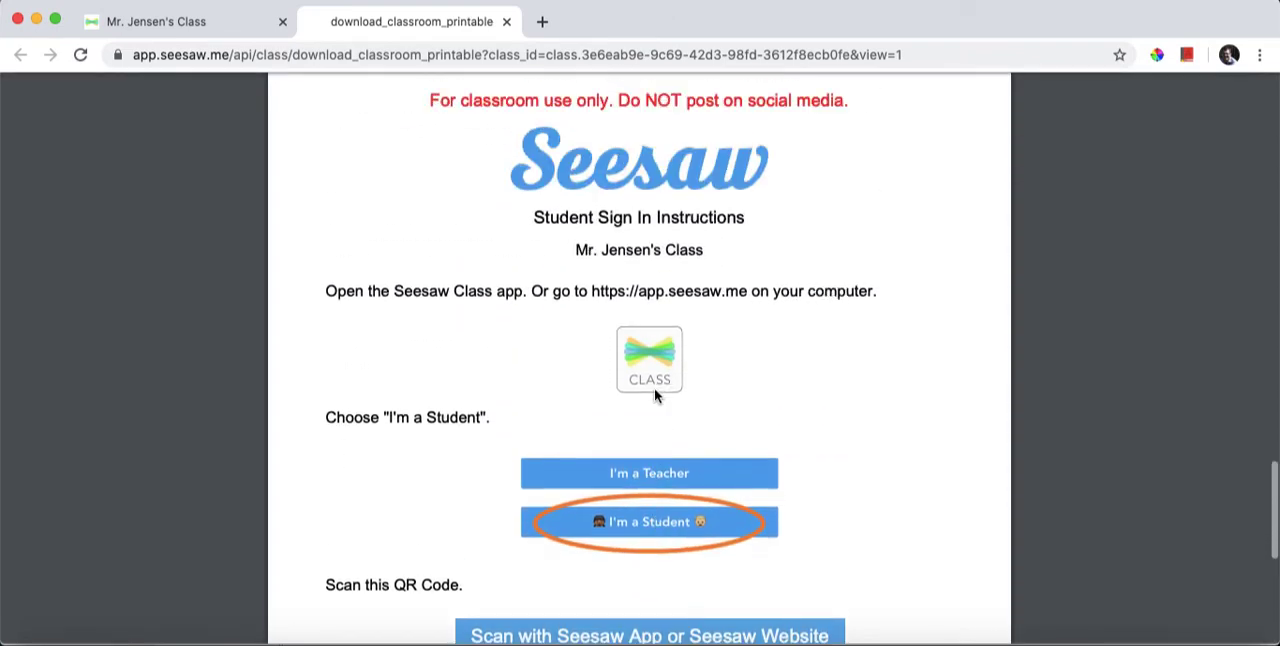
scroll(655, 388, down, 4)
scroll(655, 386, up, 3)
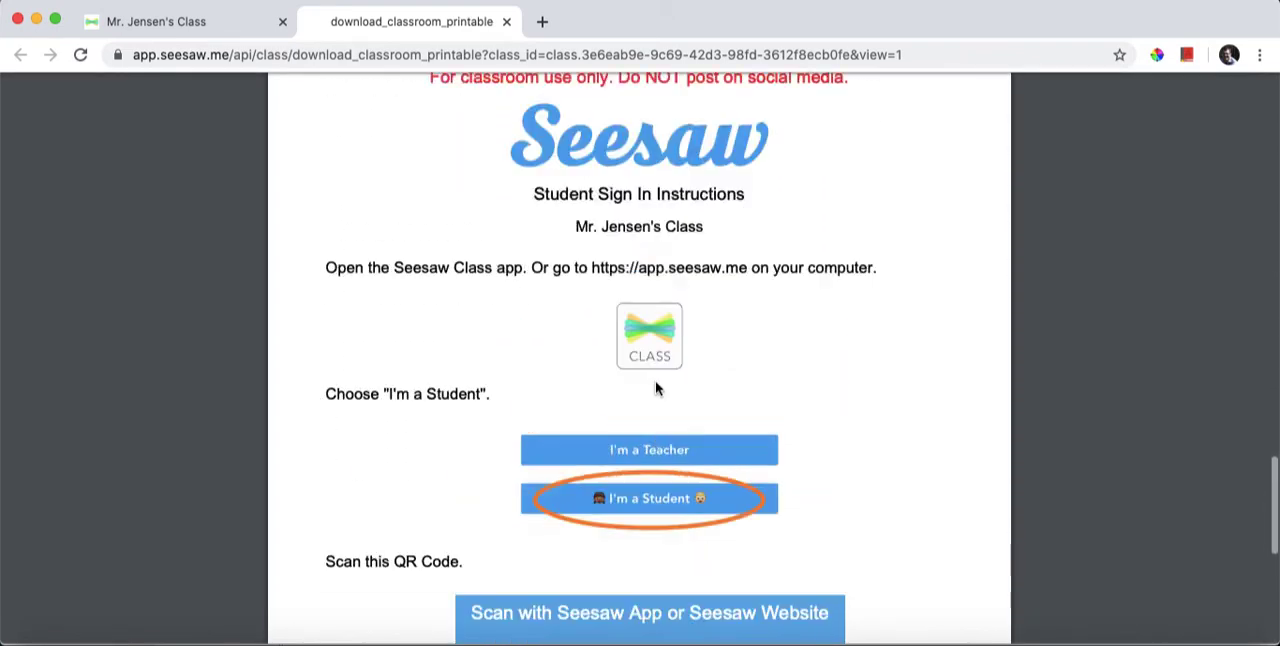
scroll(655, 388, down, 8)
scroll(654, 386, up, 1)
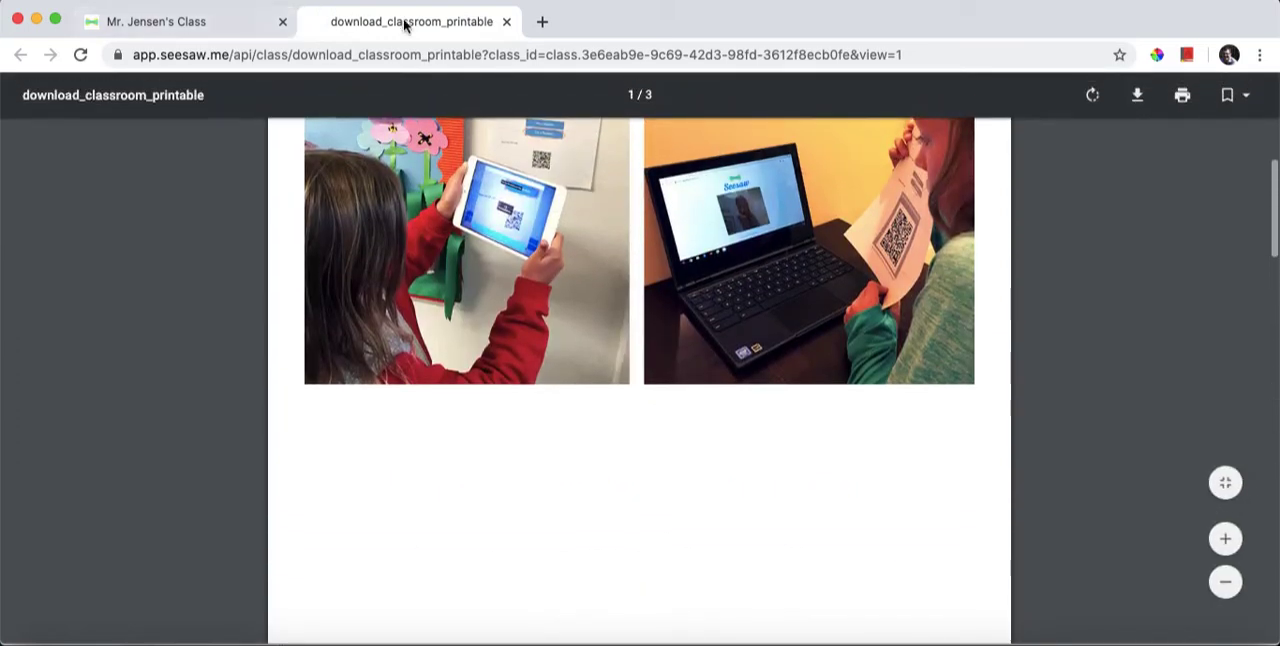
click(506, 21)
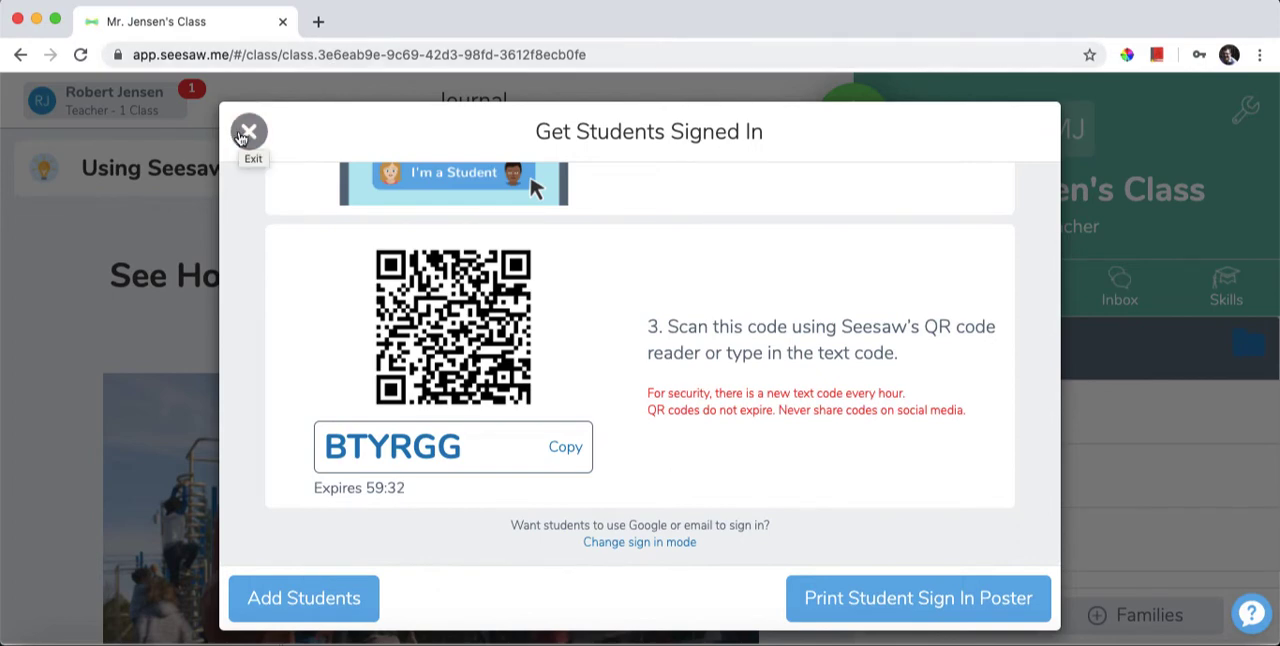
click(246, 133)
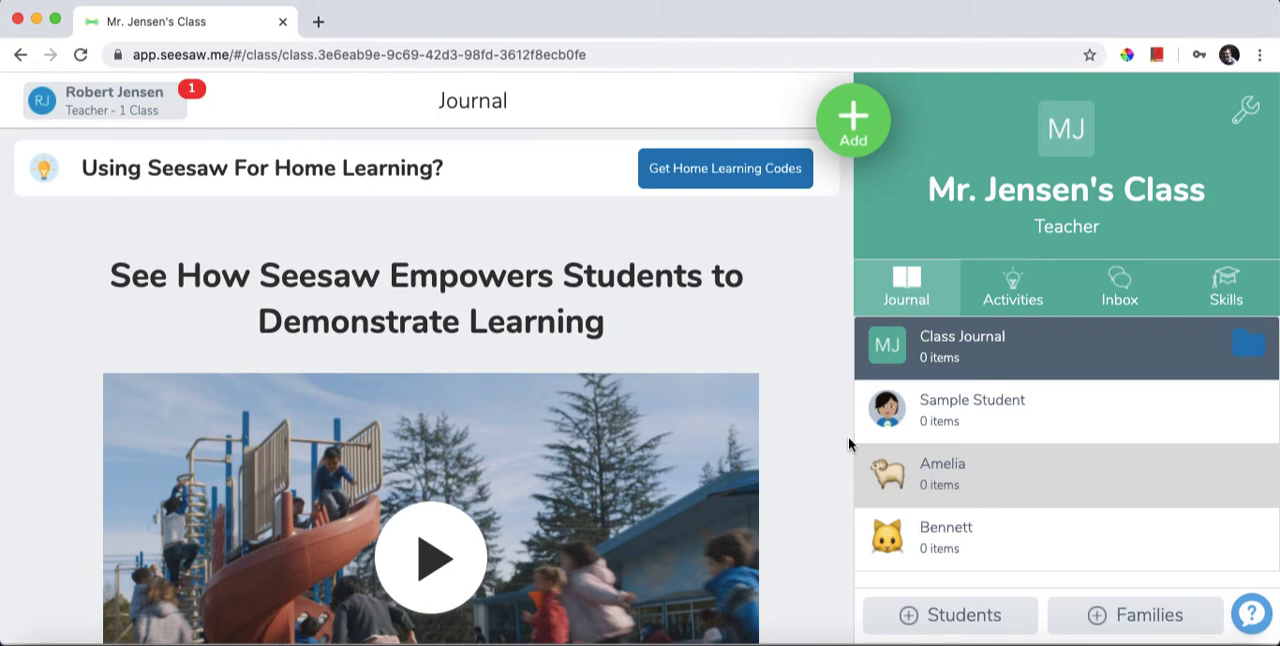
Write a new class announcement reading "Welcome to our online class!" and check the available attachment types without attaching anything.
click(852, 125)
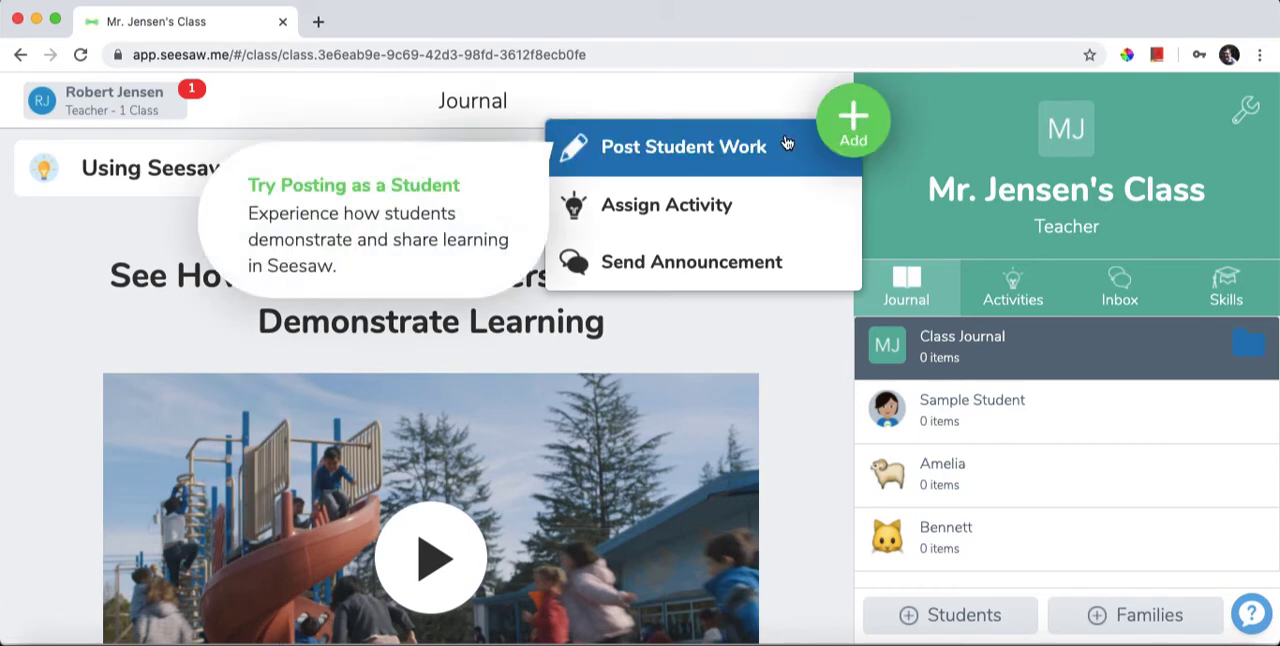
click(741, 263)
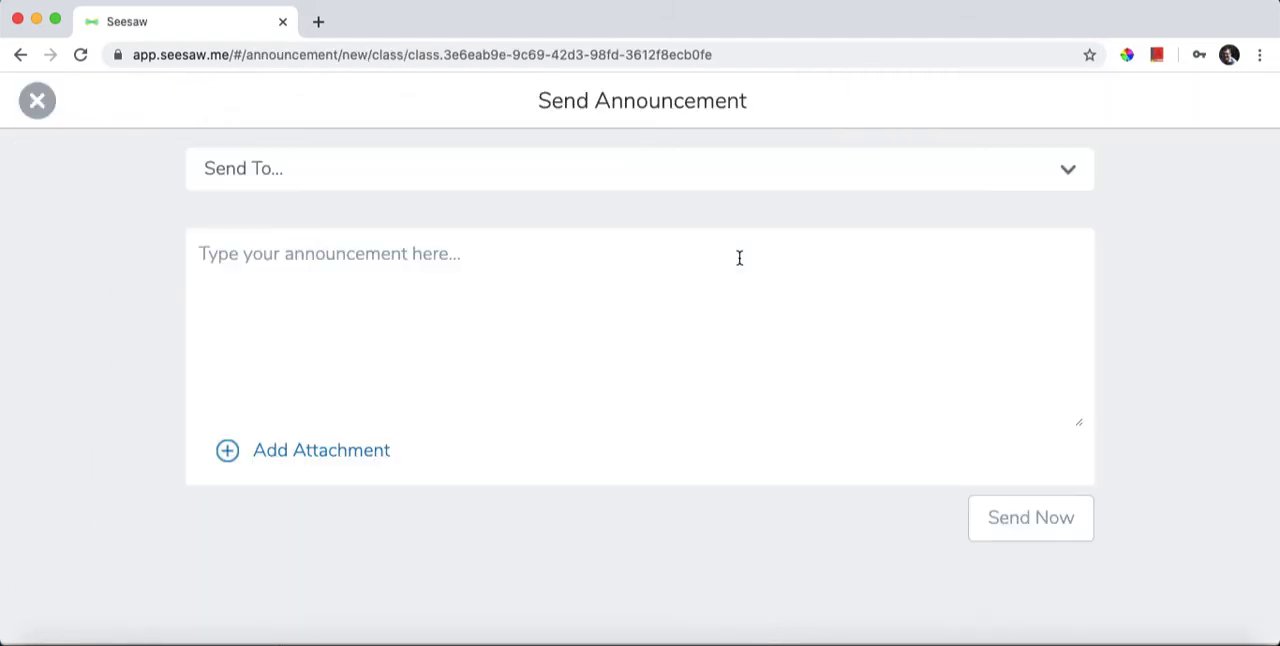
click(482, 265)
text(Welcome to)
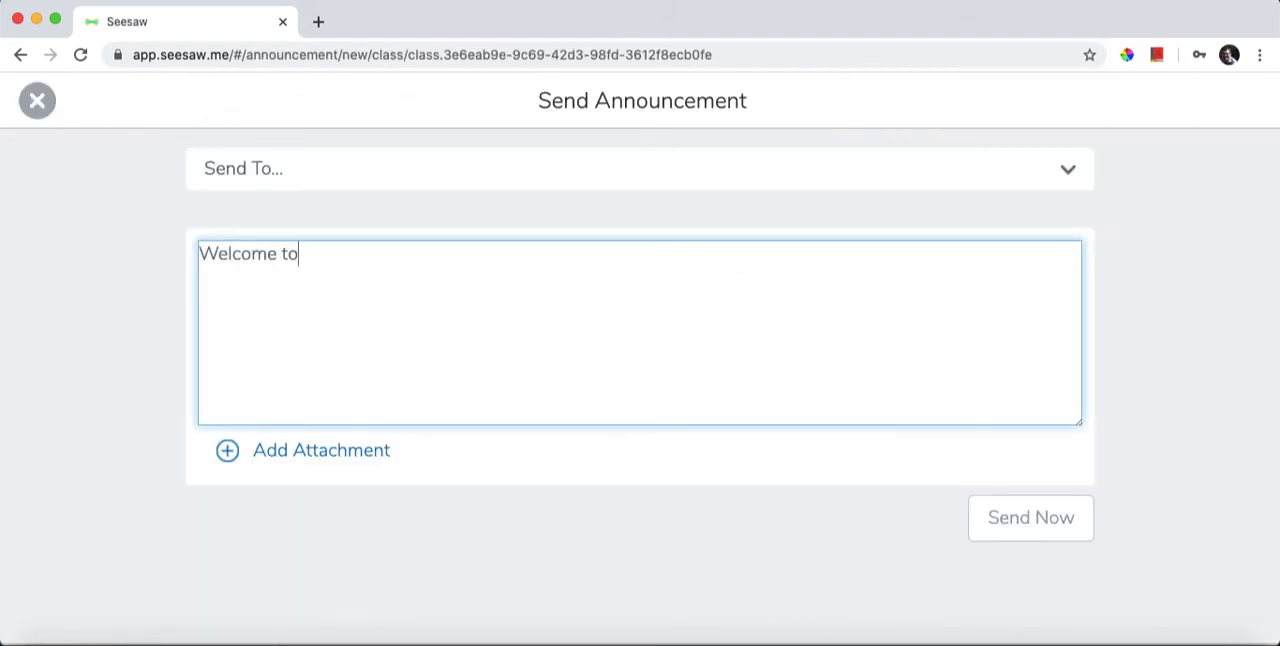
text( our online clas)
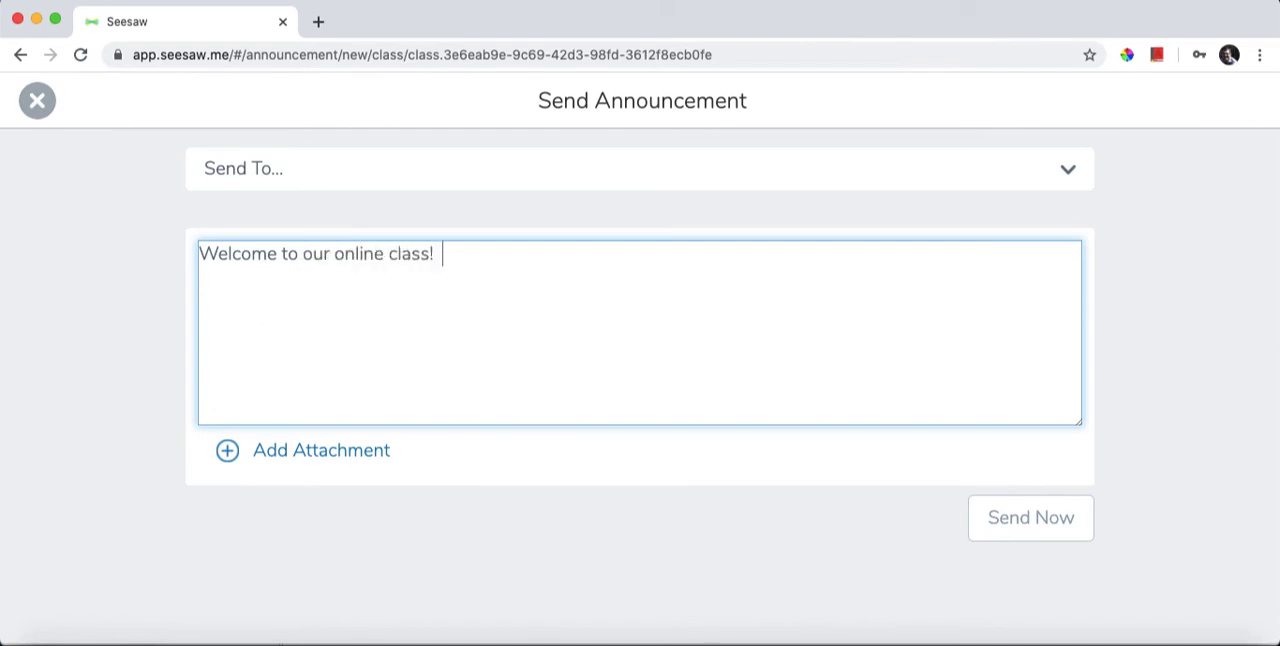
text(s!)
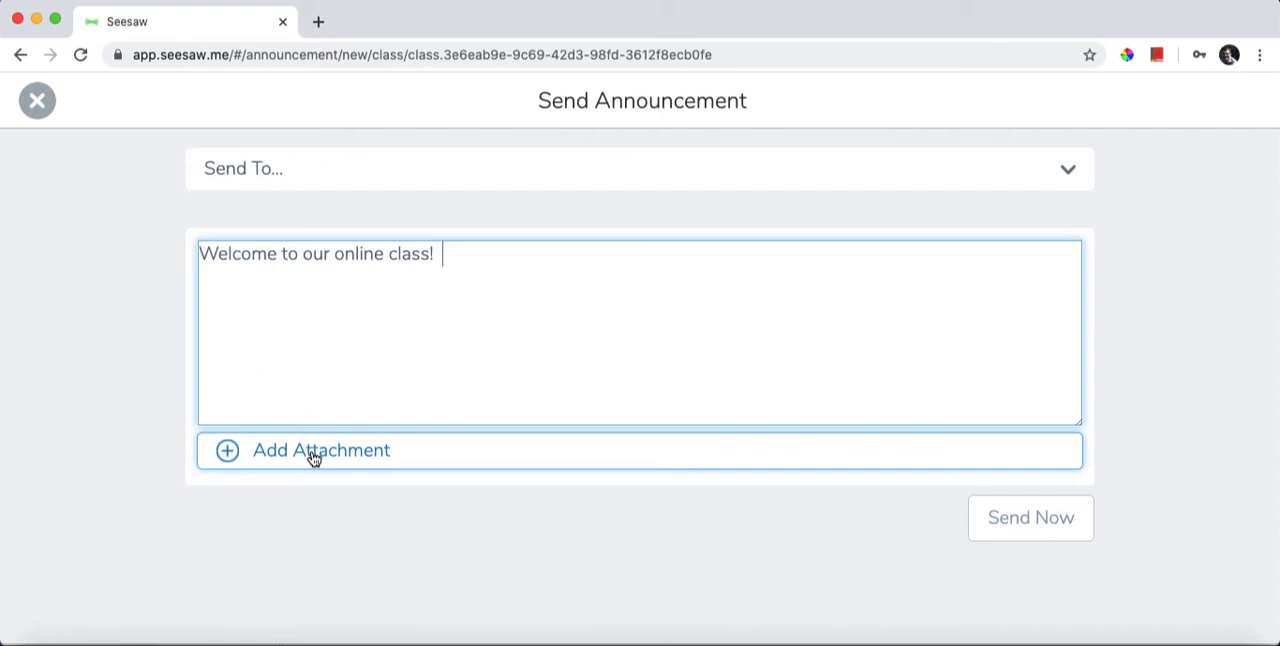
click(313, 455)
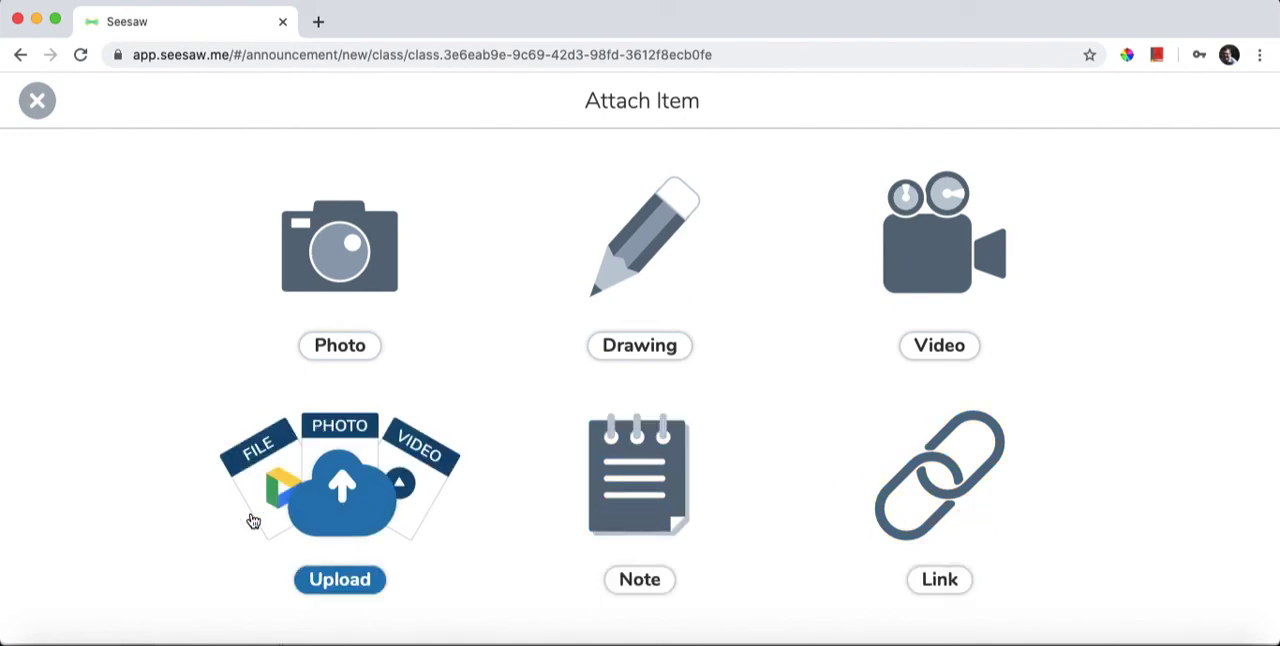
click(38, 104)
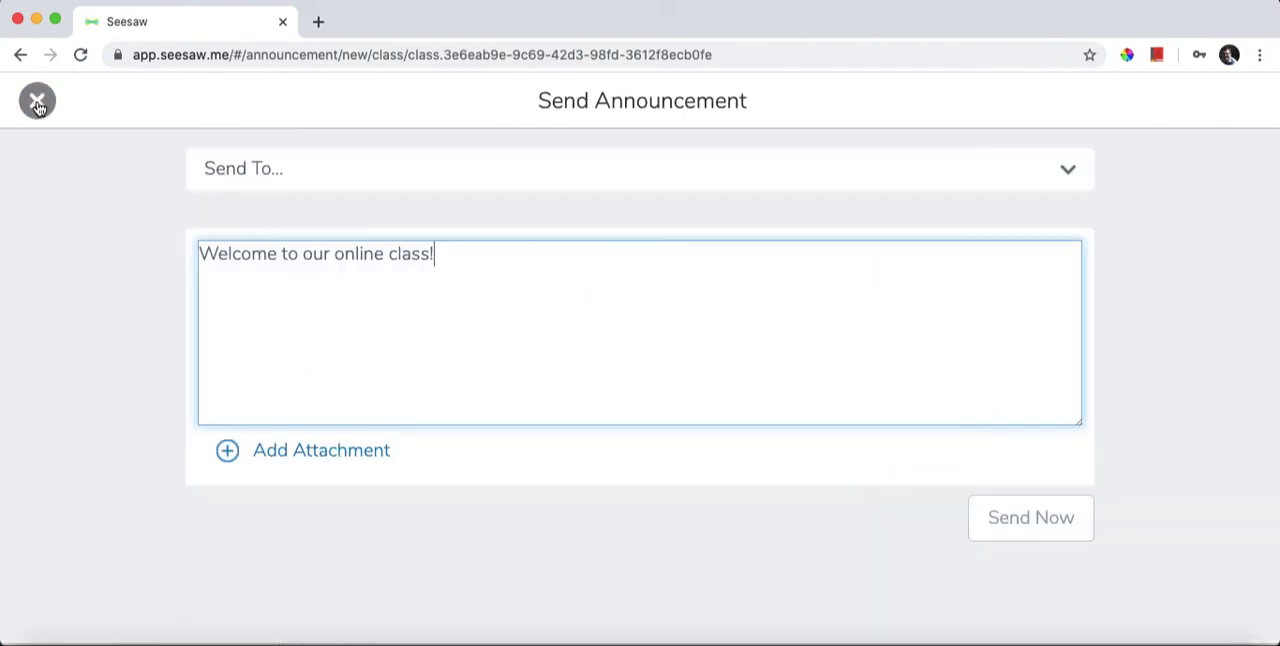
Address the announcement to All Students, check the other recipient options, and send it.
click(312, 180)
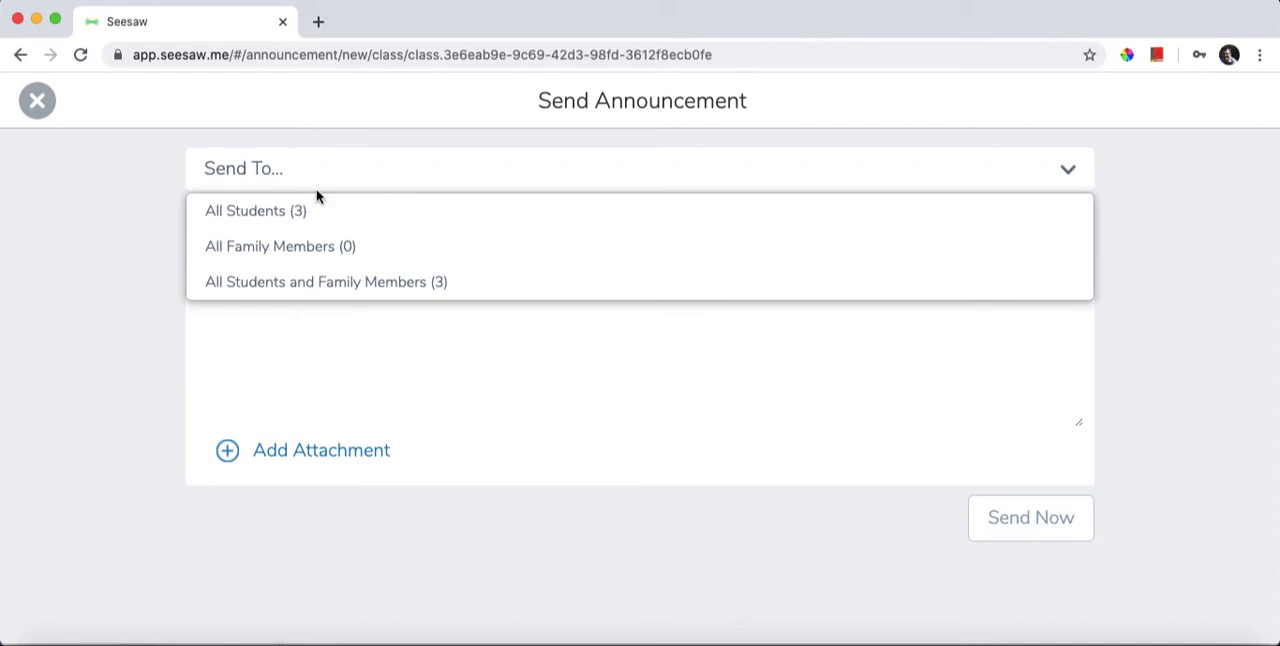
click(314, 212)
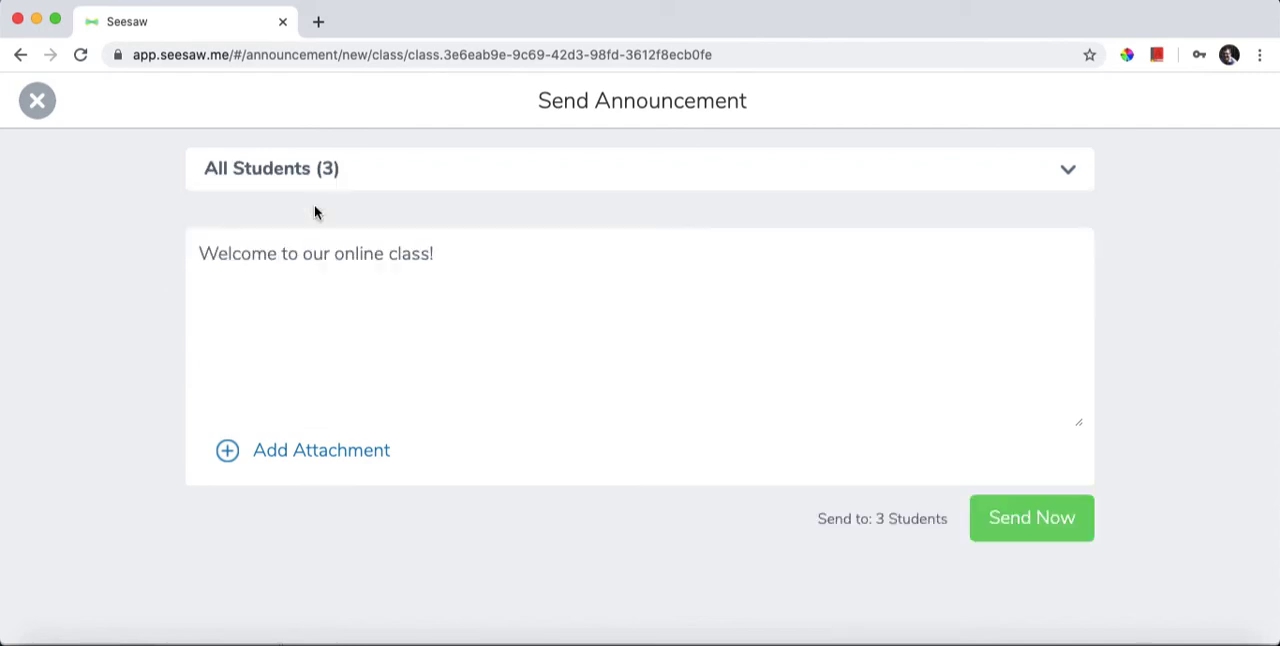
click(408, 182)
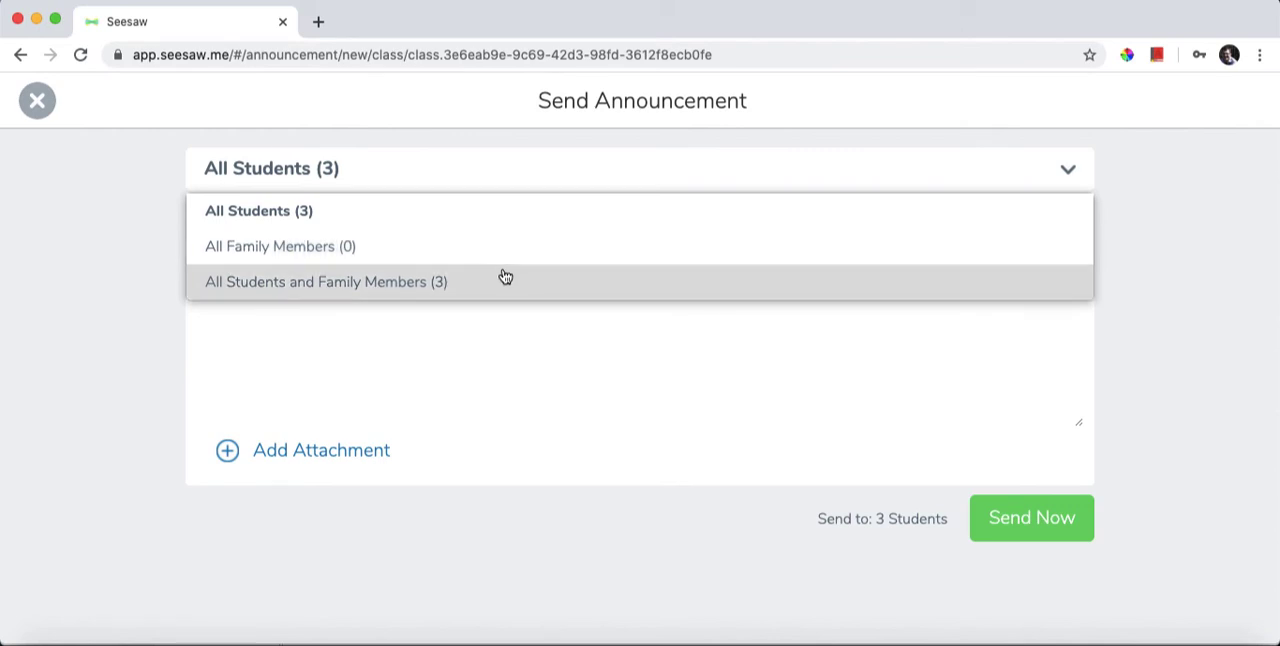
click(1168, 330)
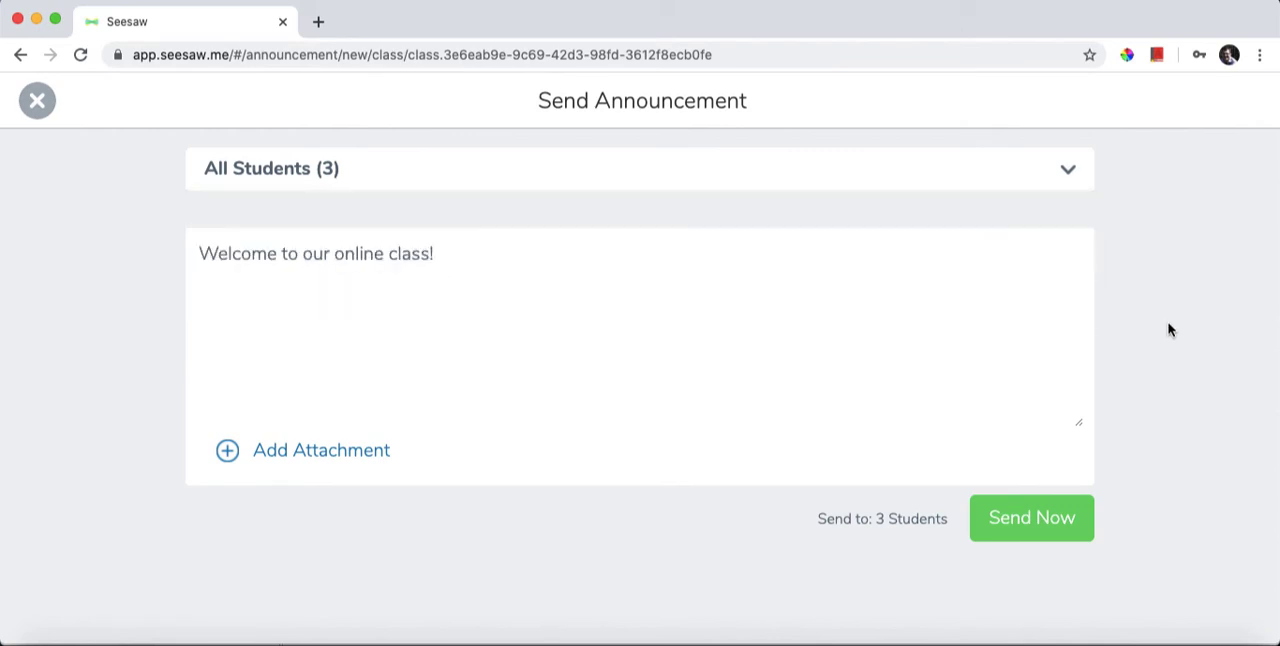
click(1022, 533)
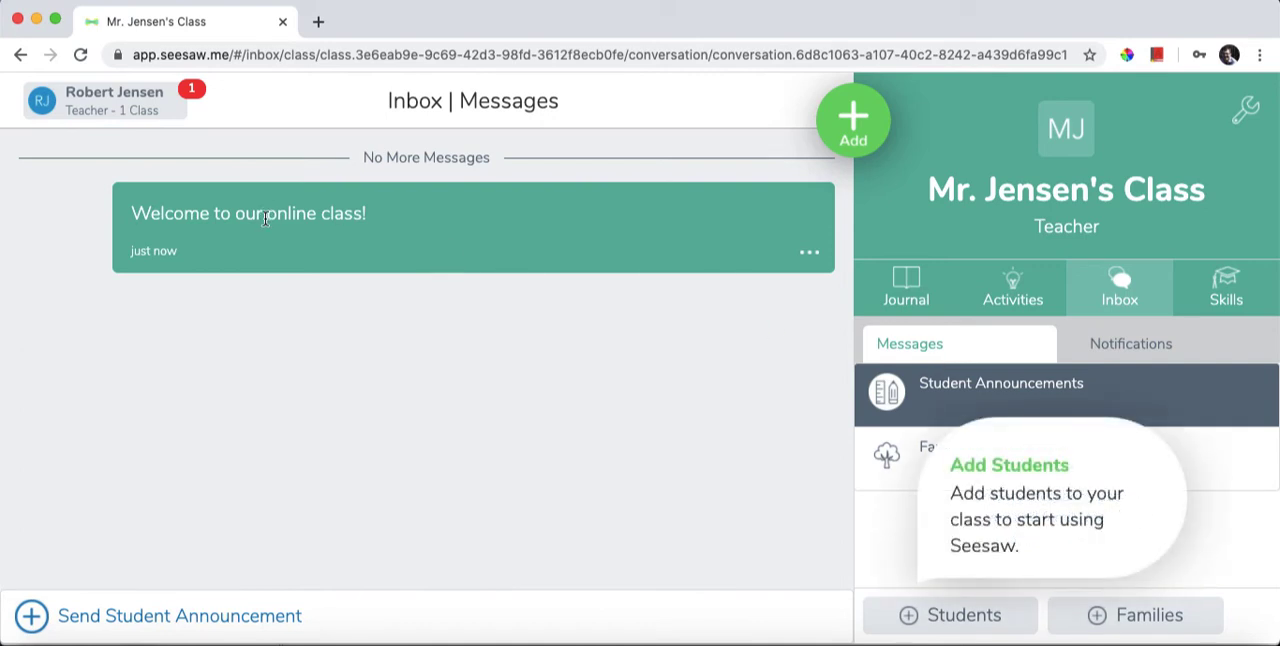
Start assigning an activity and browse the community library's 1st grade collections and popular activities.
click(851, 138)
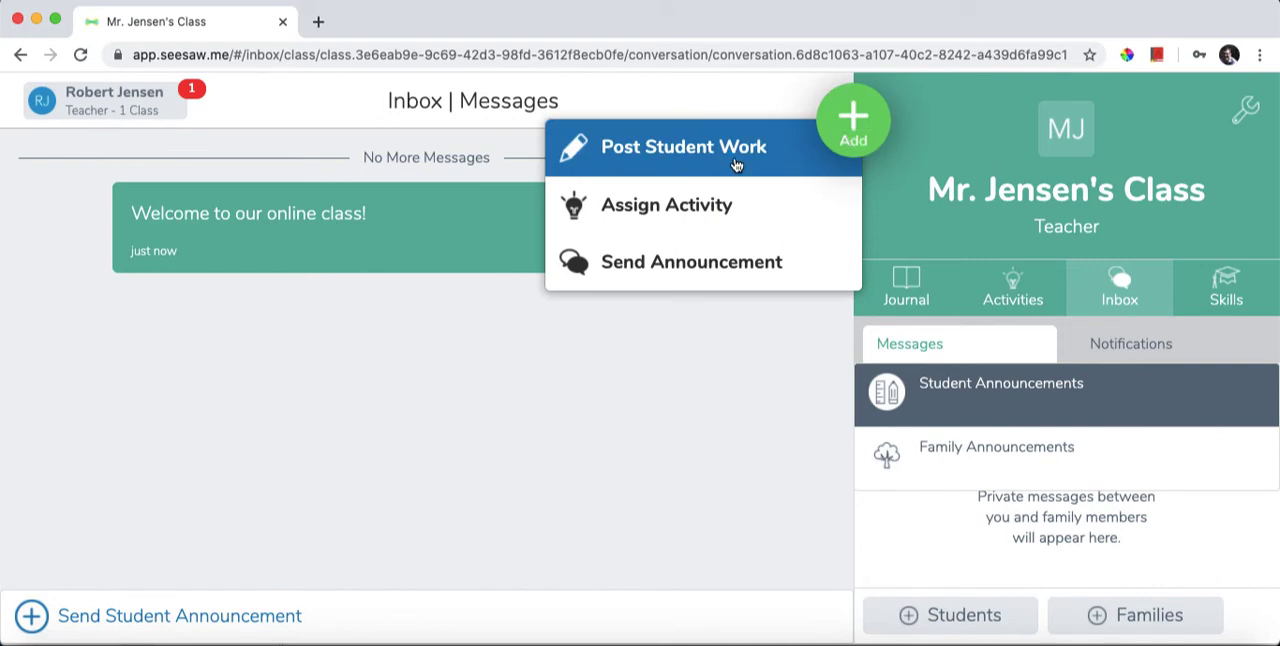
click(712, 216)
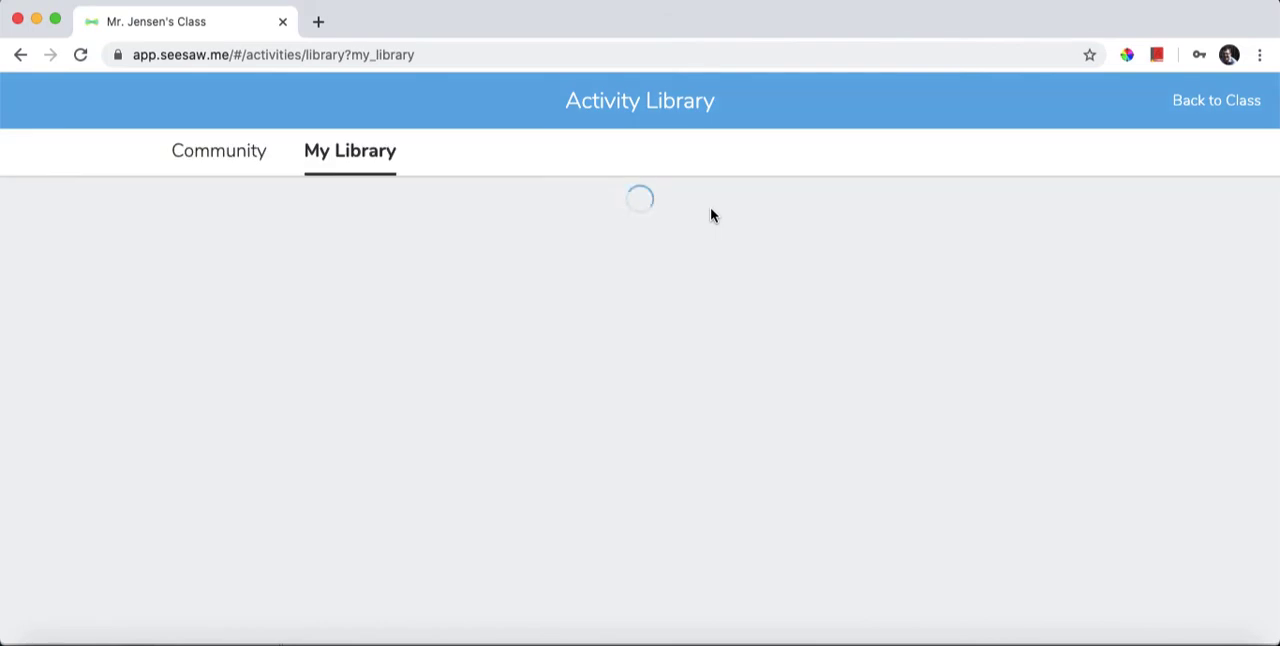
click(236, 163)
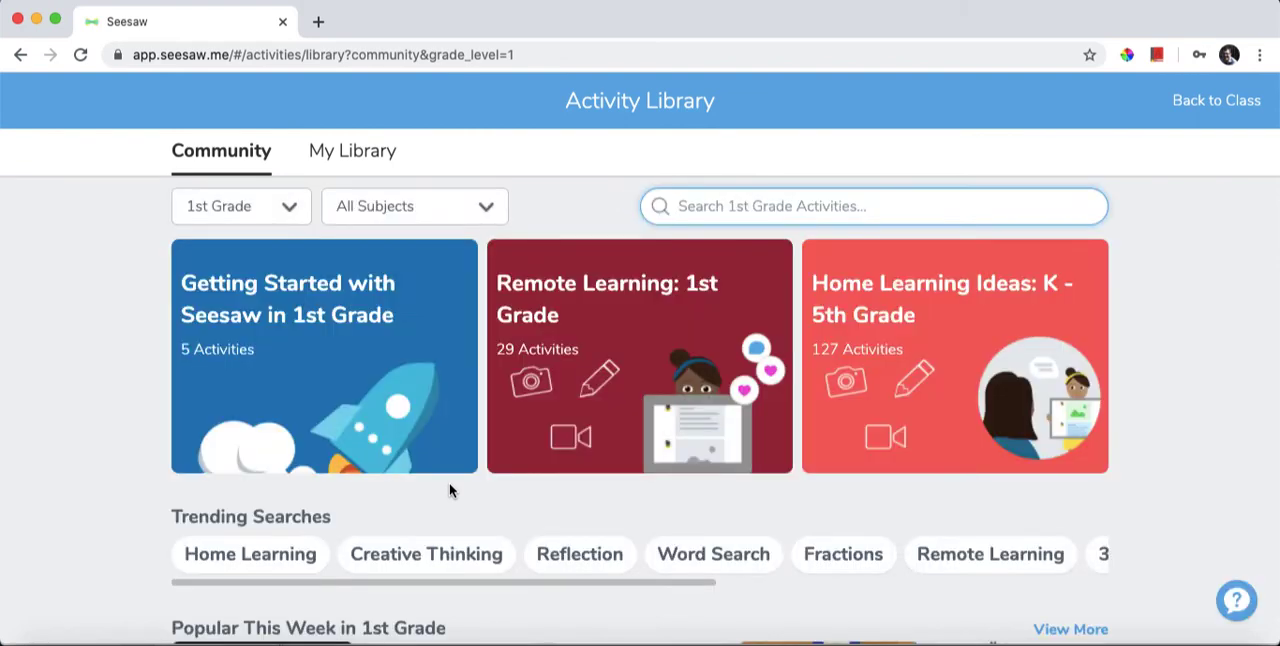
scroll(449, 490, down, 5)
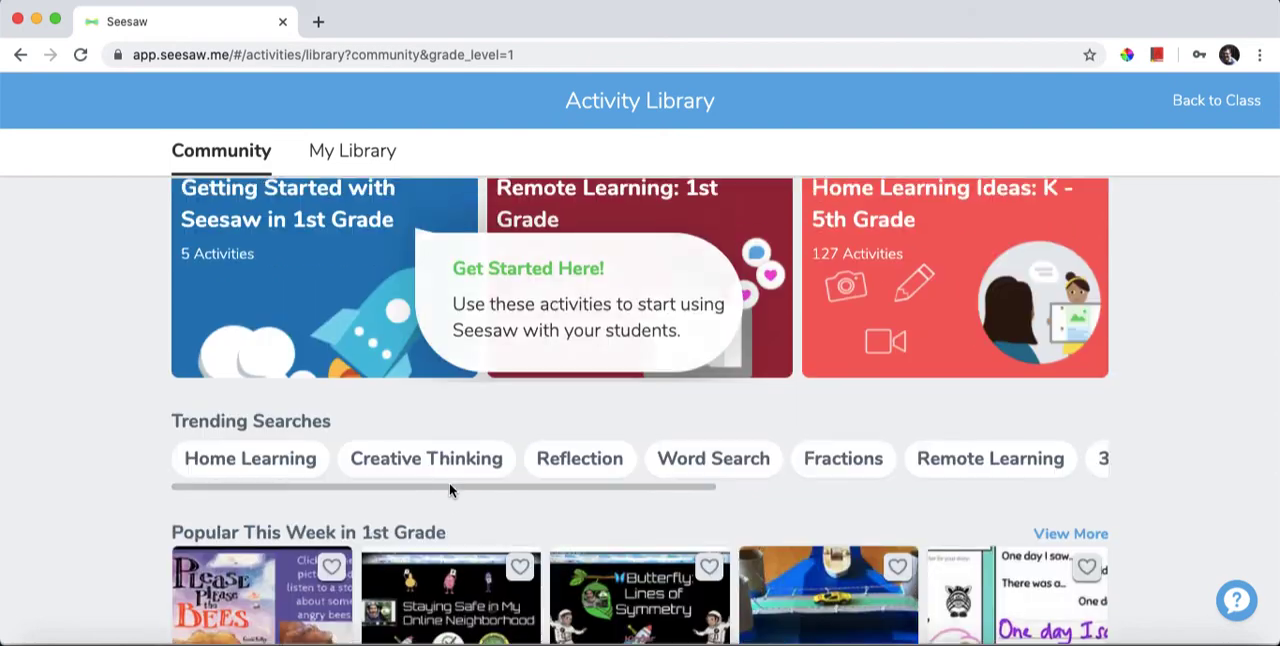
scroll(449, 490, down, 2)
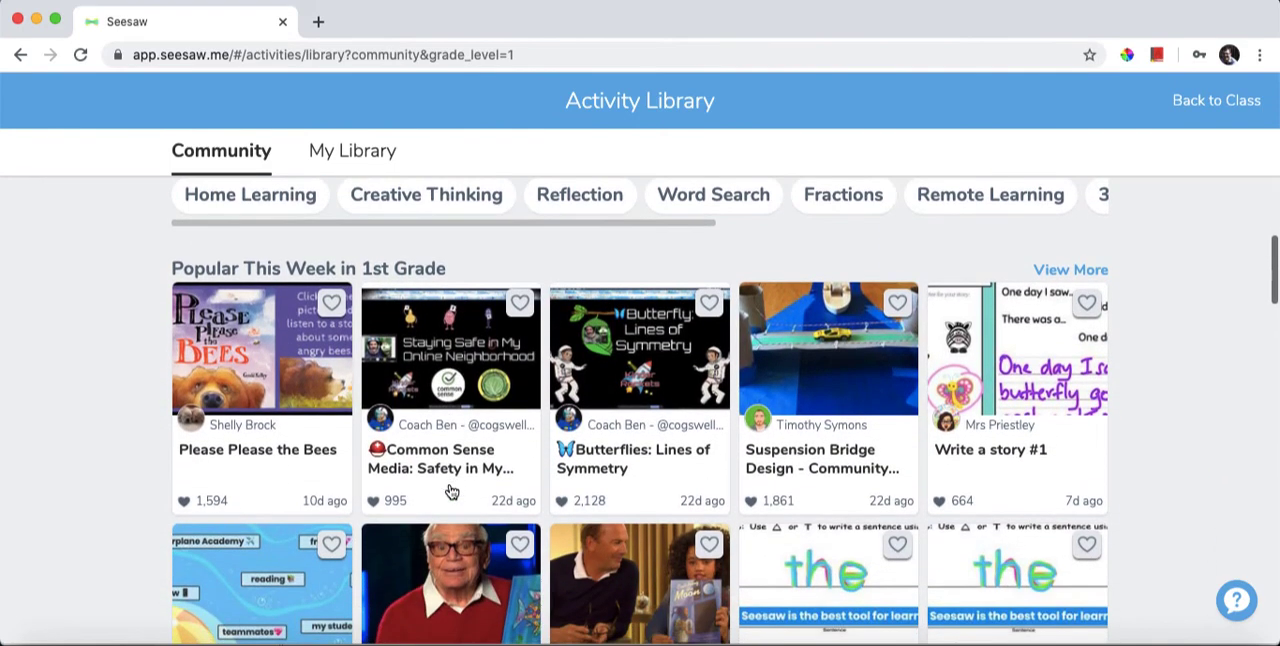
scroll(449, 480, up, 7)
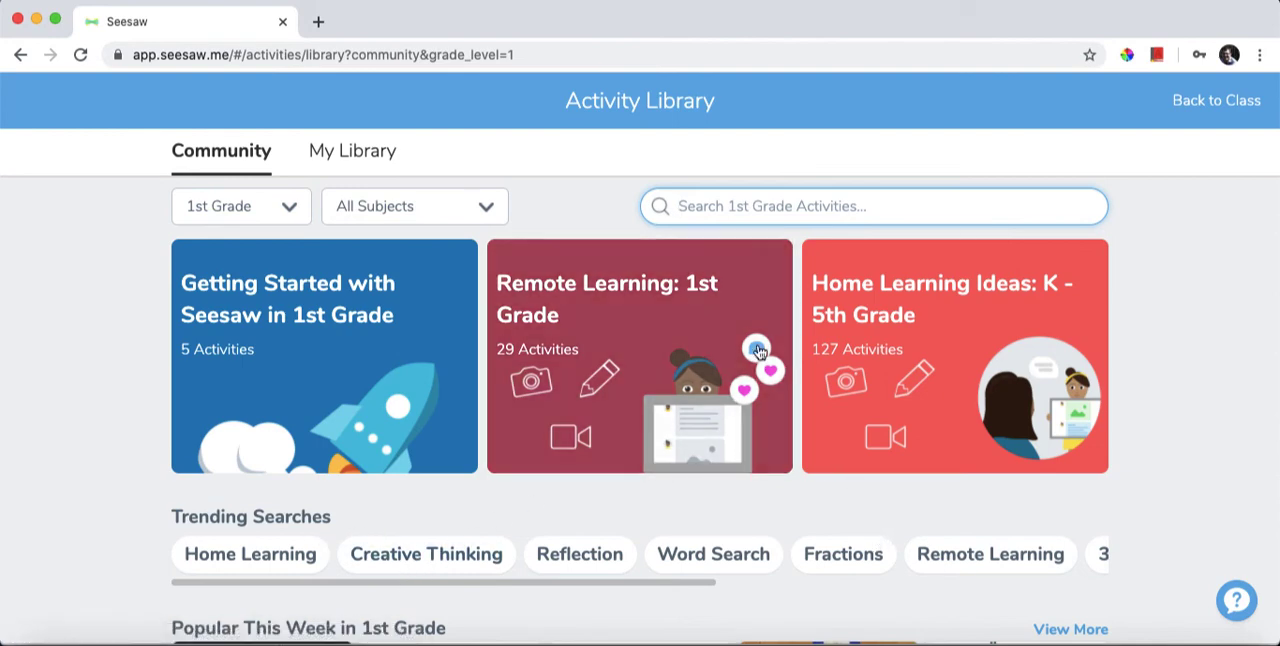
Open the "Retelling a Favorite Book" activity from the "Remote Learning: 1st Grade" collection and review its student instructions.
click(678, 359)
scroll(686, 362, down, 2)
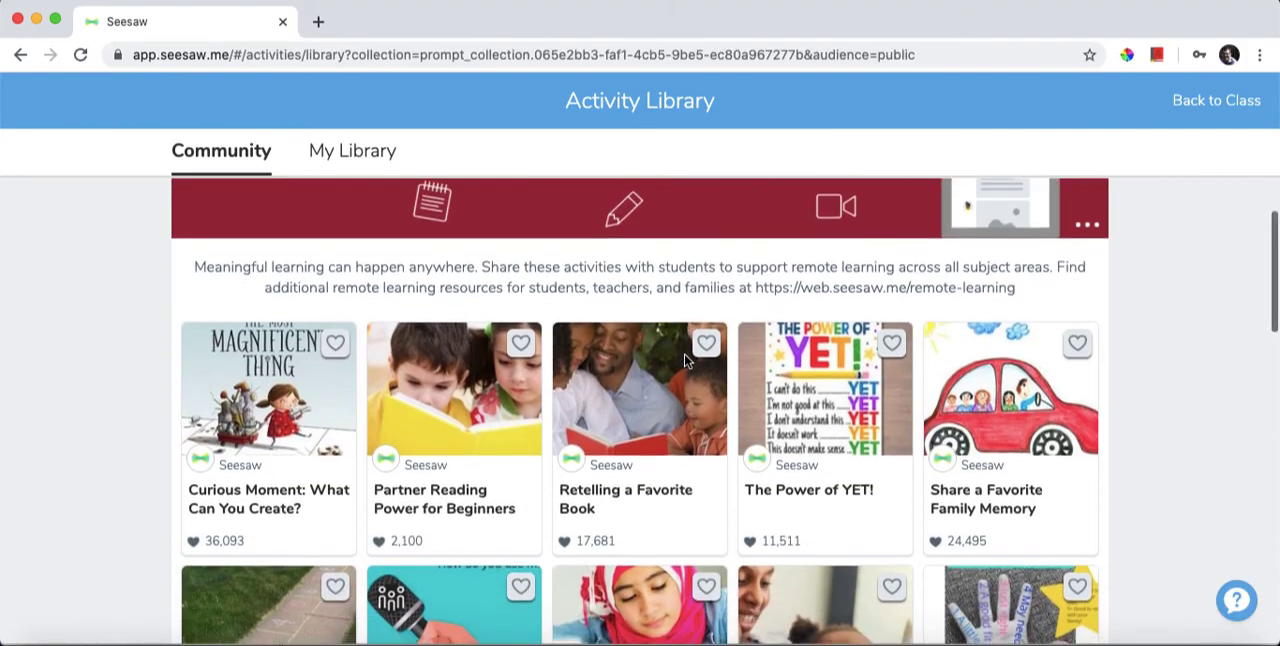
scroll(686, 362, down, 1)
click(652, 427)
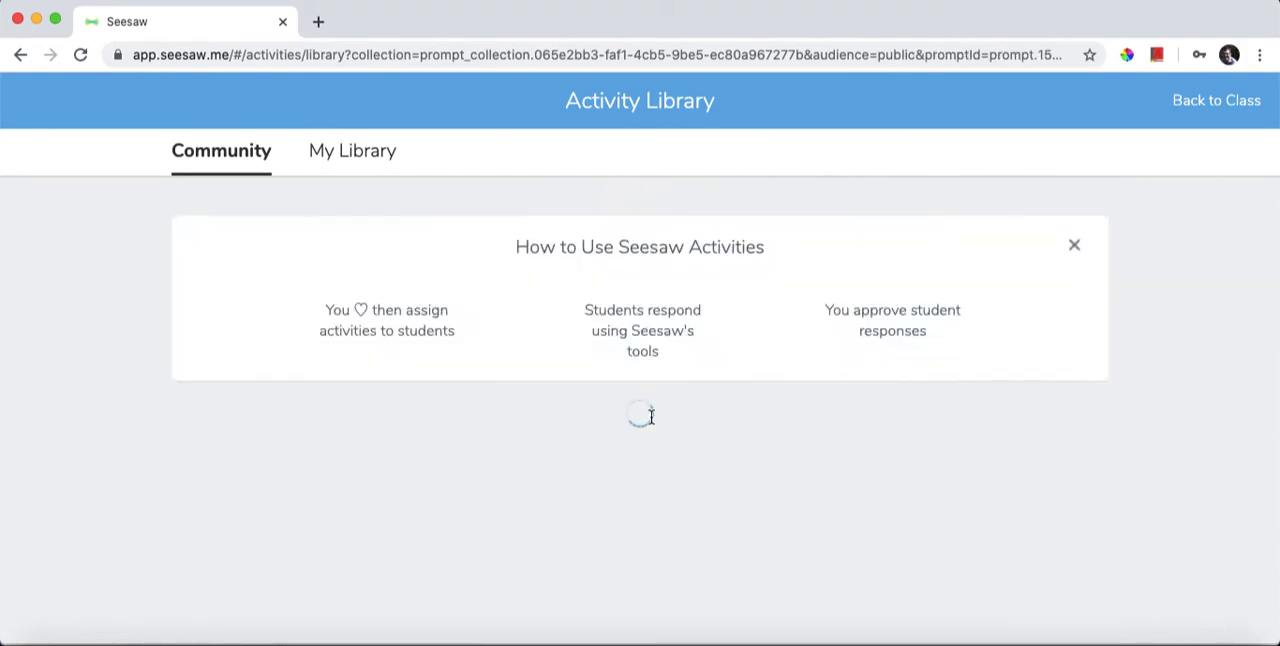
scroll(653, 416, down, 1)
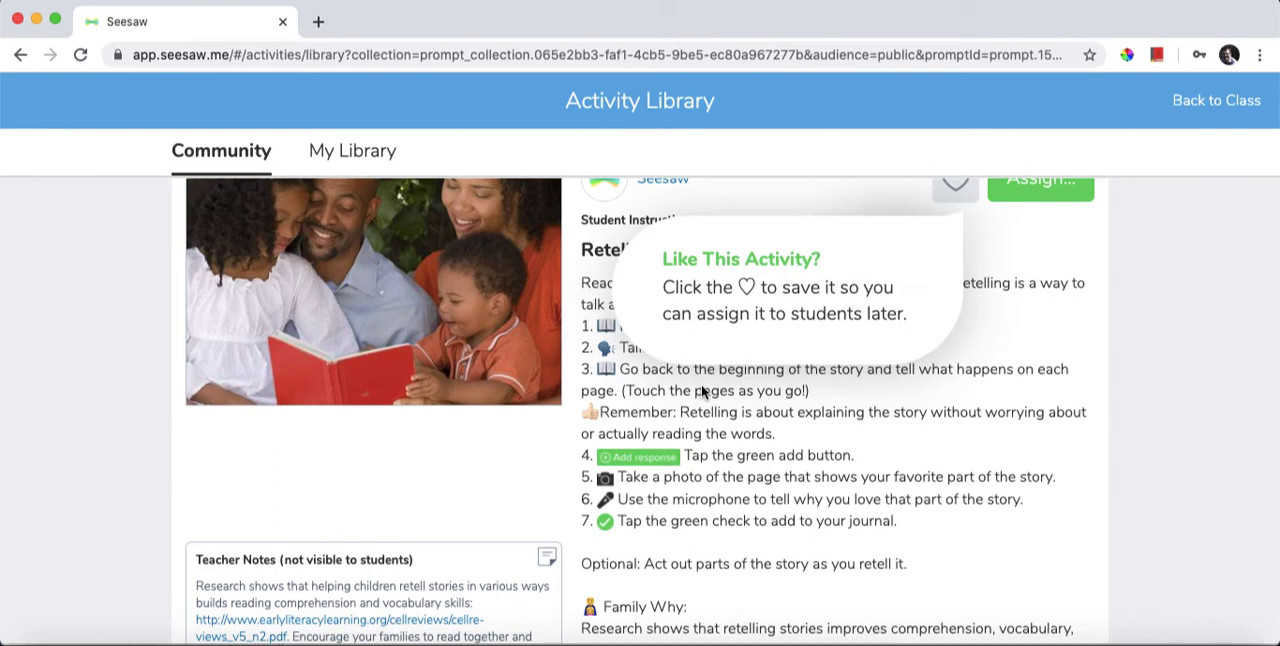
scroll(701, 388, up, 1)
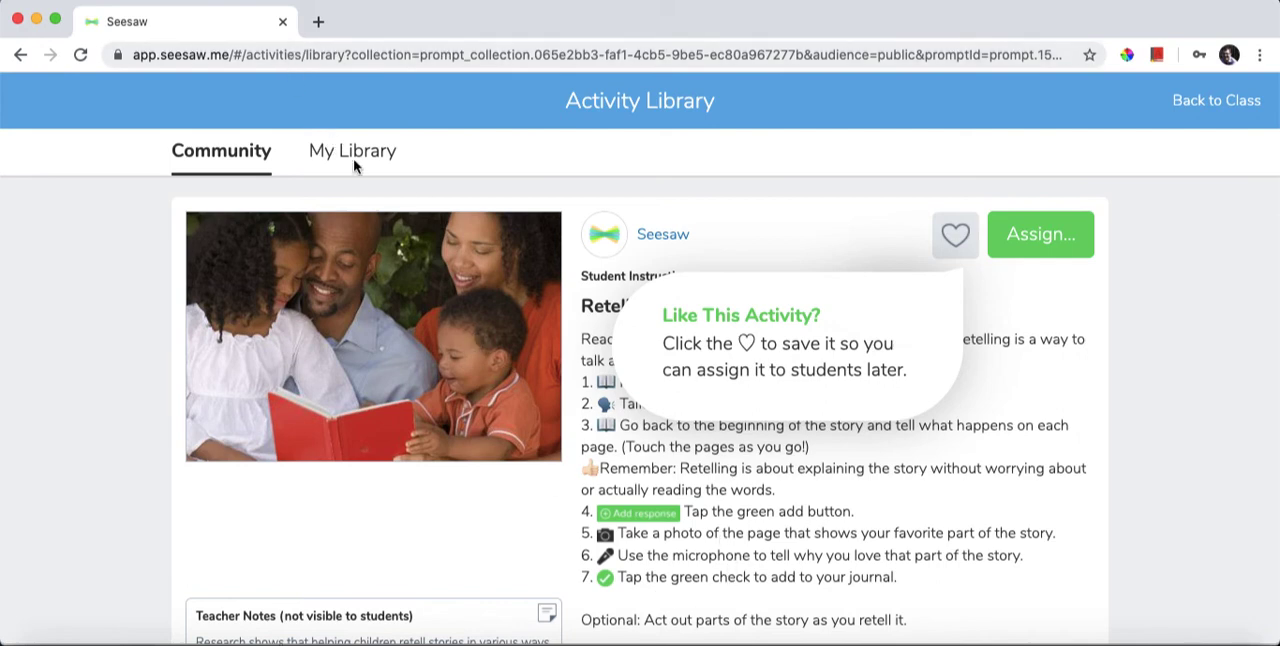
Assign the "Retelling a Favorite Book" activity to the one listed class and dismiss the sign-in and response guidance.
click(1057, 247)
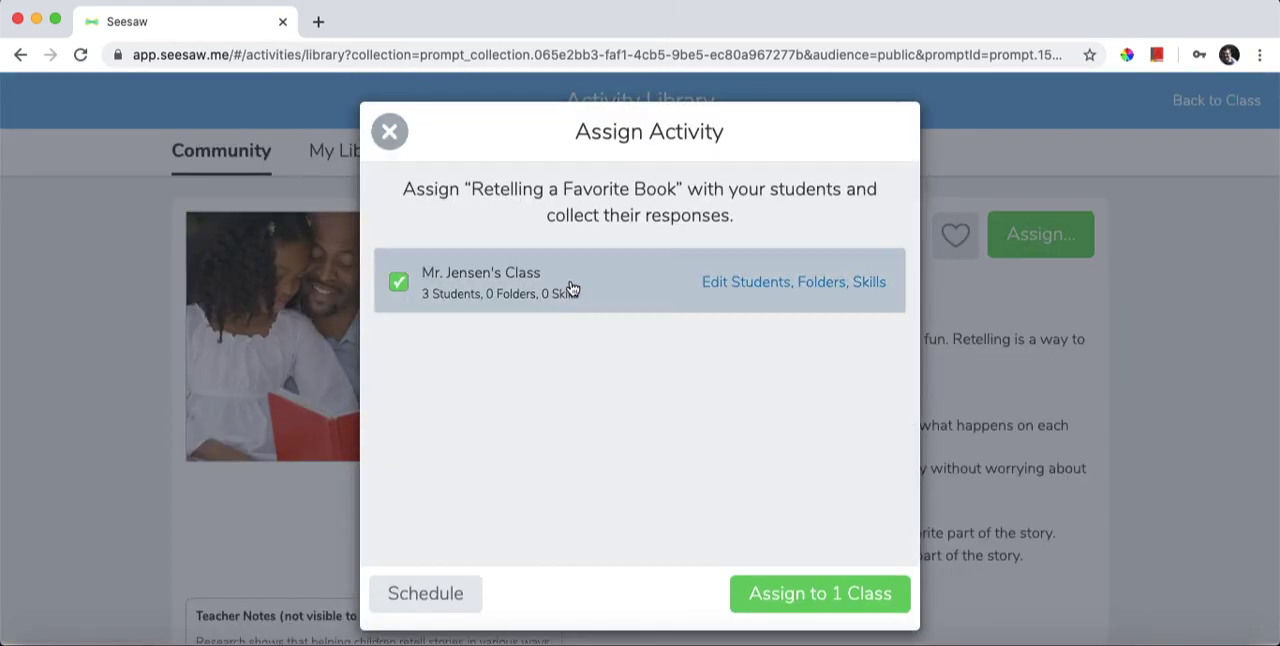
click(505, 294)
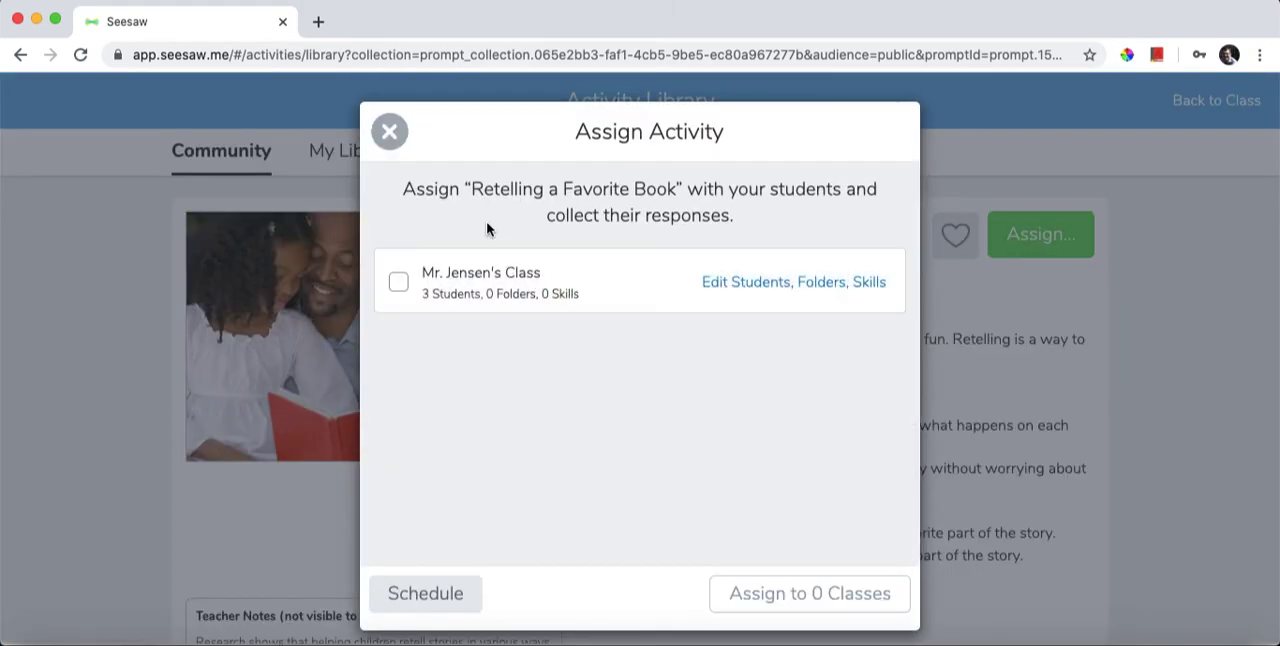
click(486, 286)
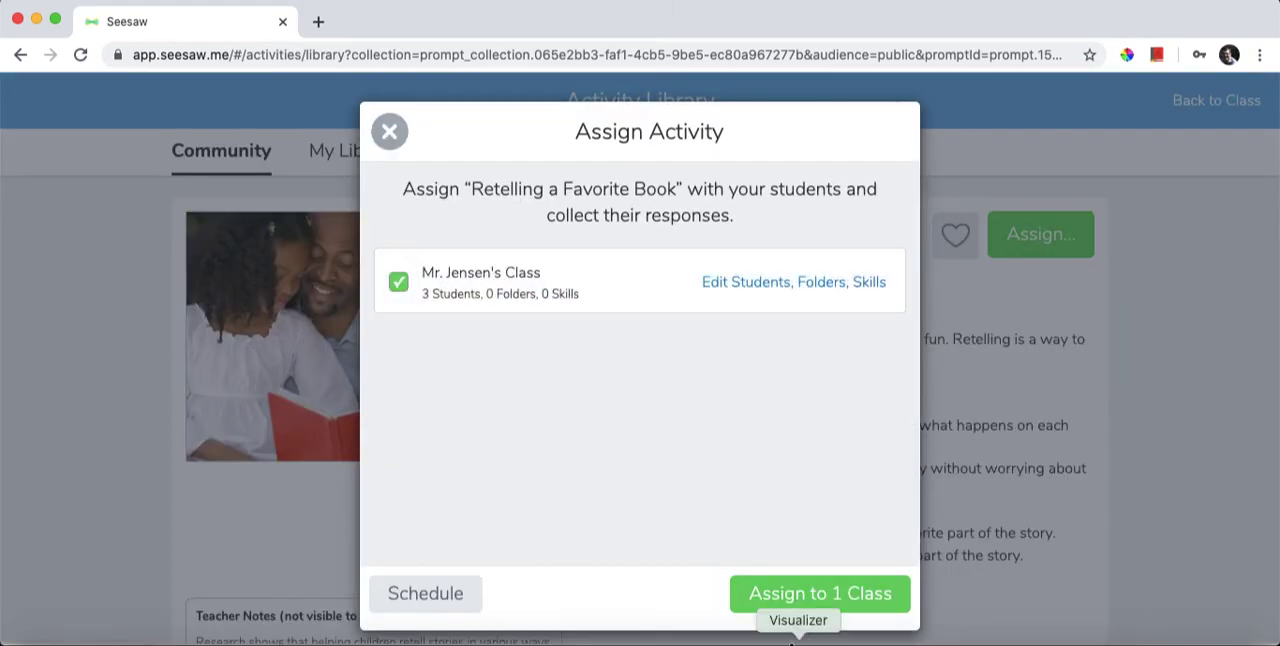
click(815, 594)
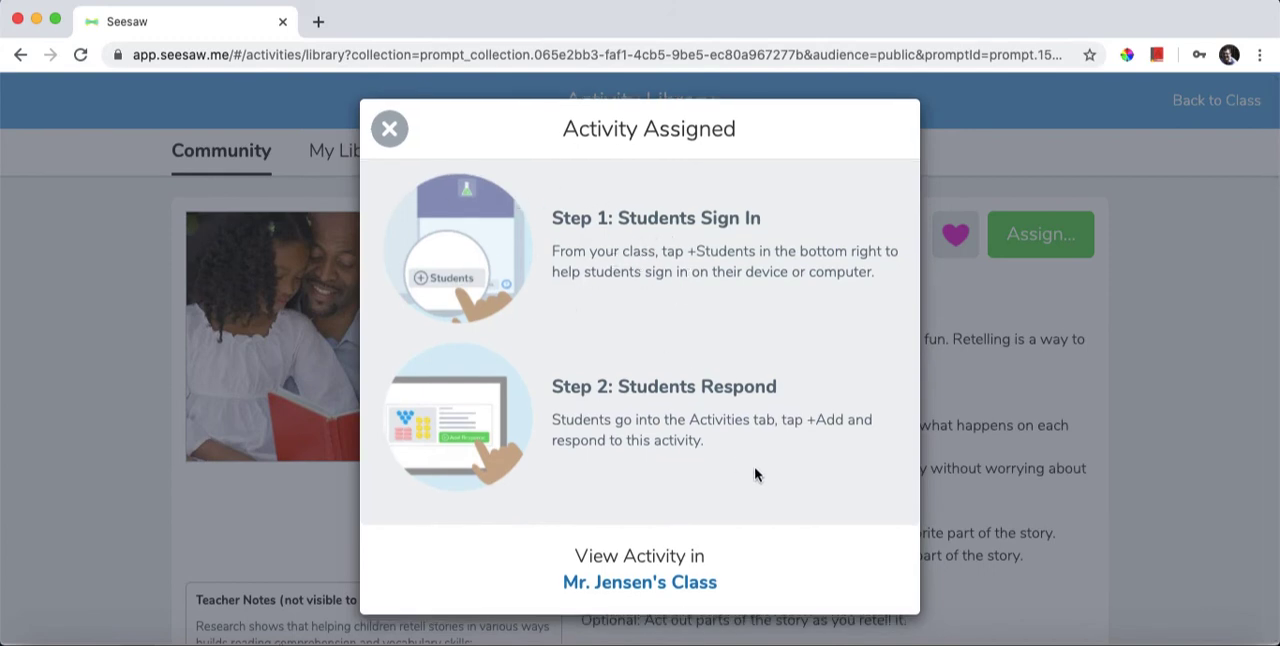
click(389, 128)
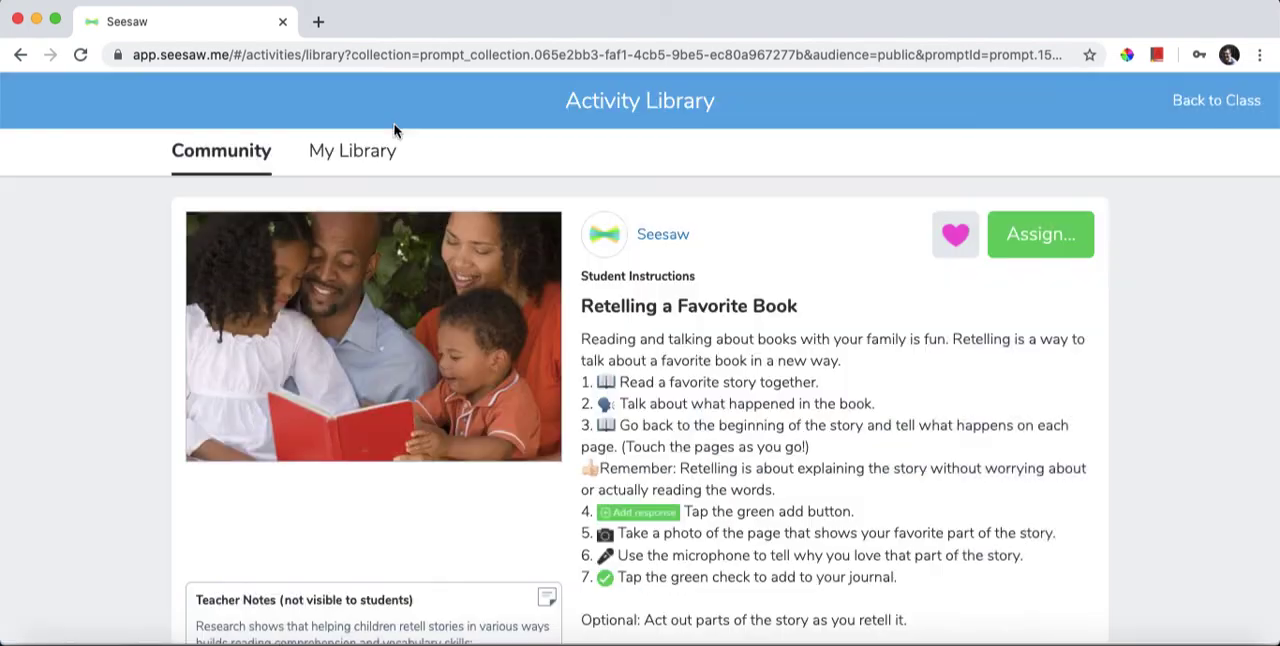
Start a new activity from My Library and examine the form's name, student instructions, voice, multimedia and student template options.
click(355, 158)
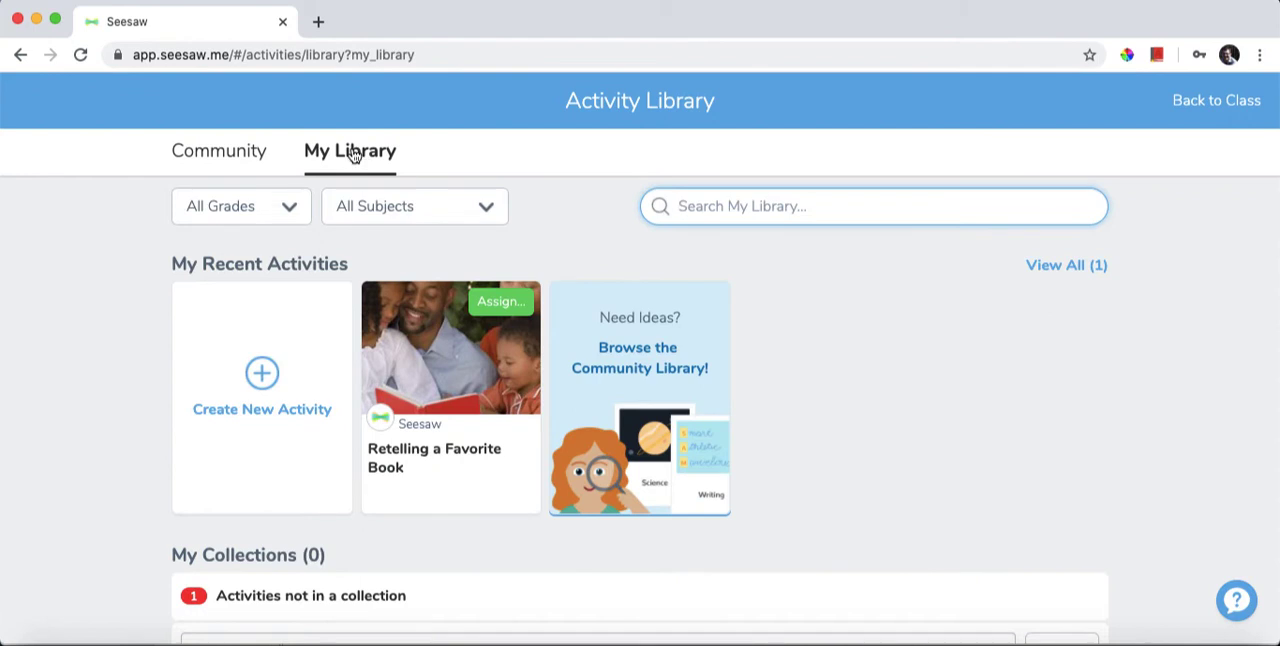
click(263, 376)
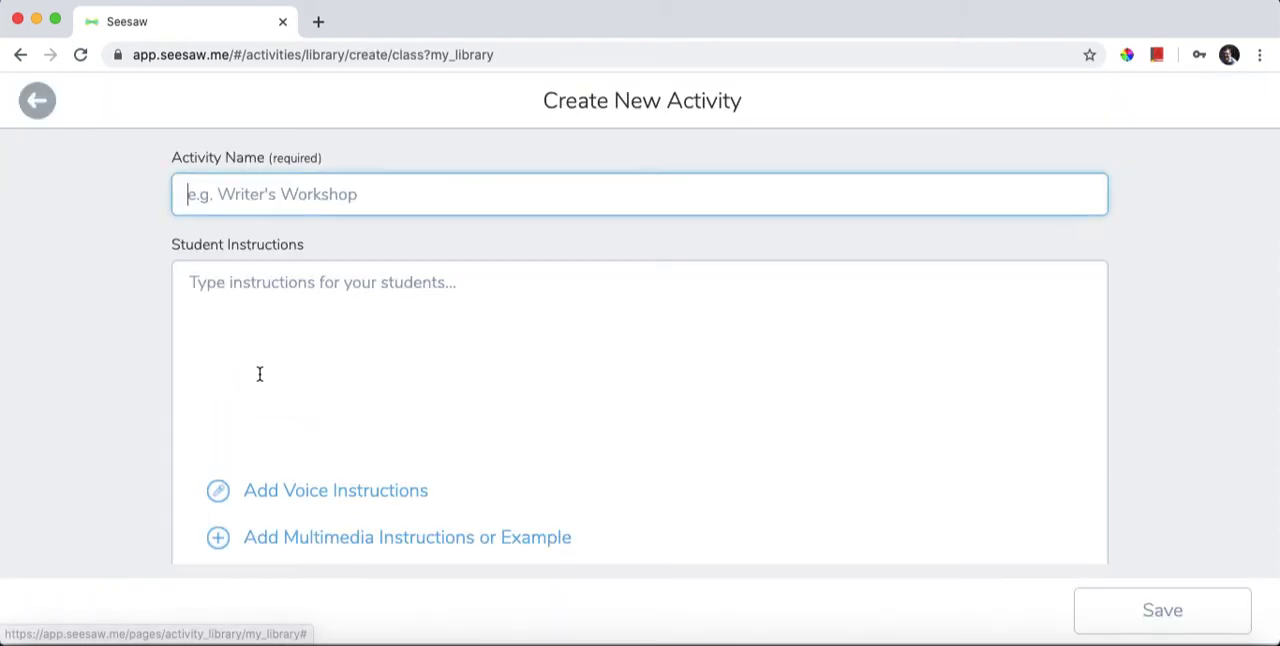
scroll(282, 370, down, 3)
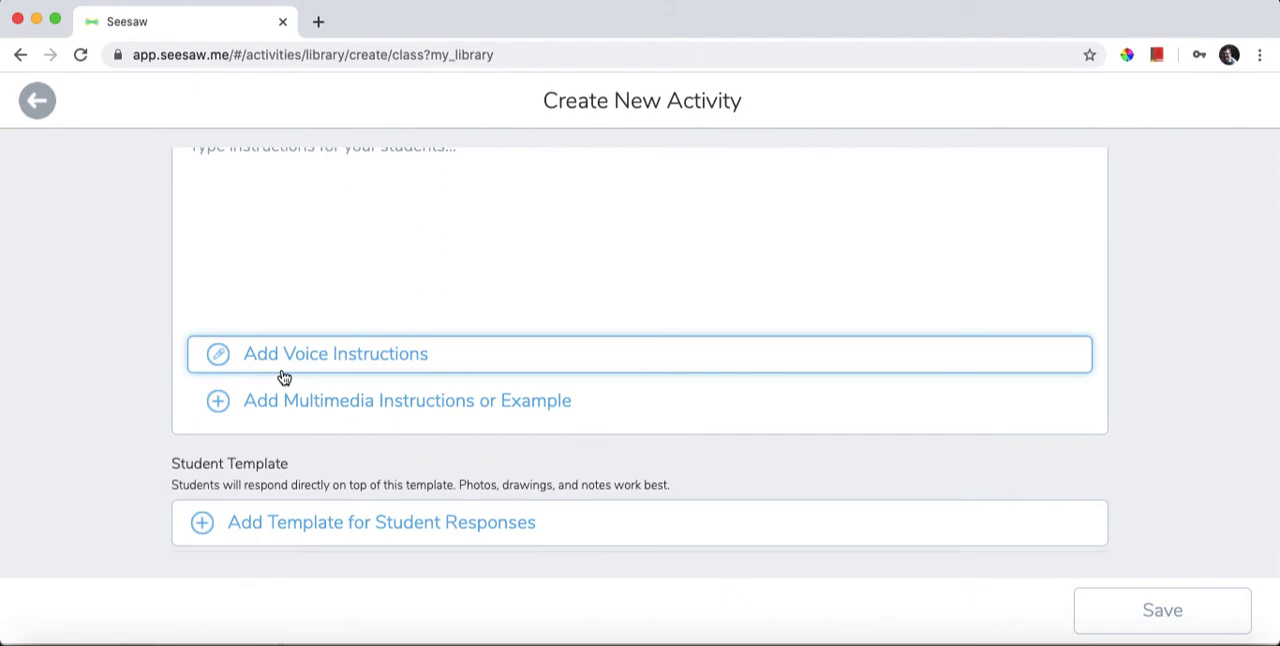
scroll(297, 363, up, 3)
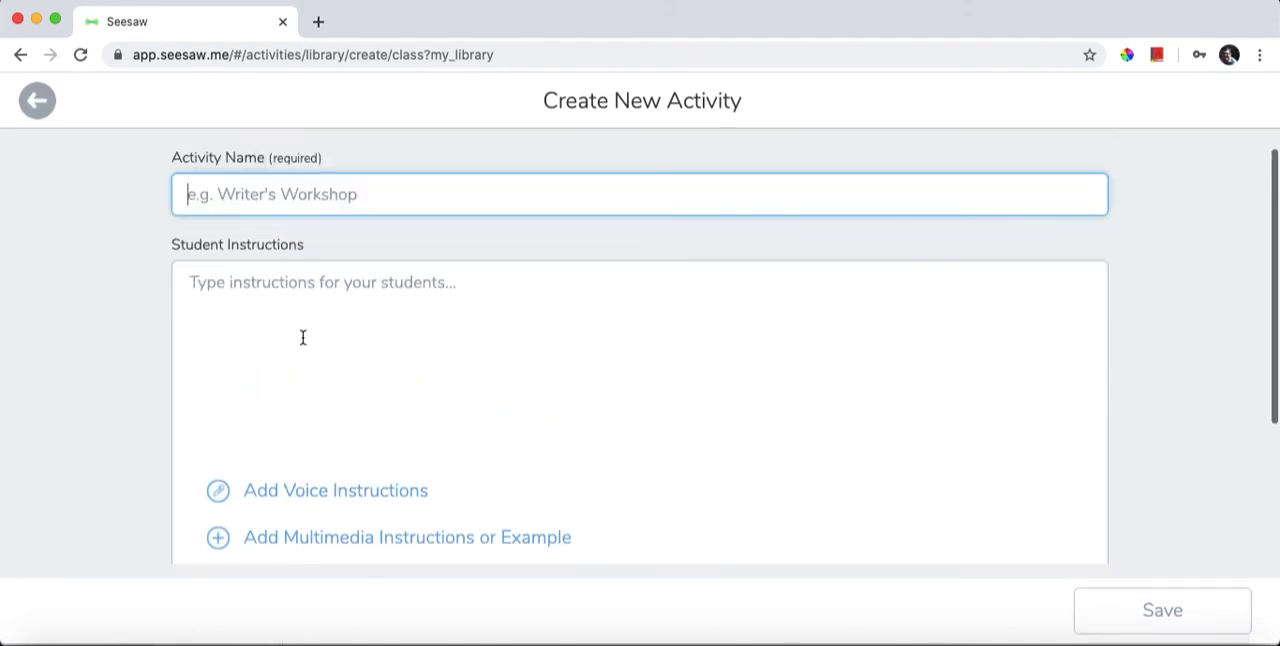
scroll(263, 237, down, 5)
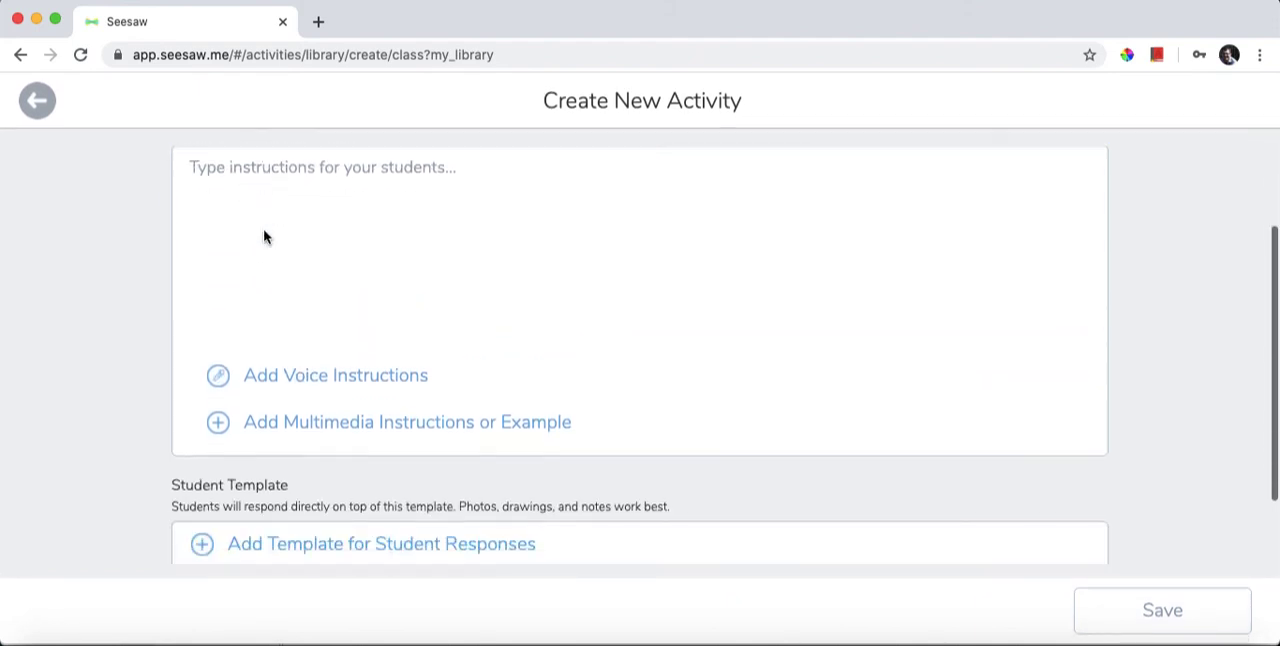
scroll(317, 326, up, 4)
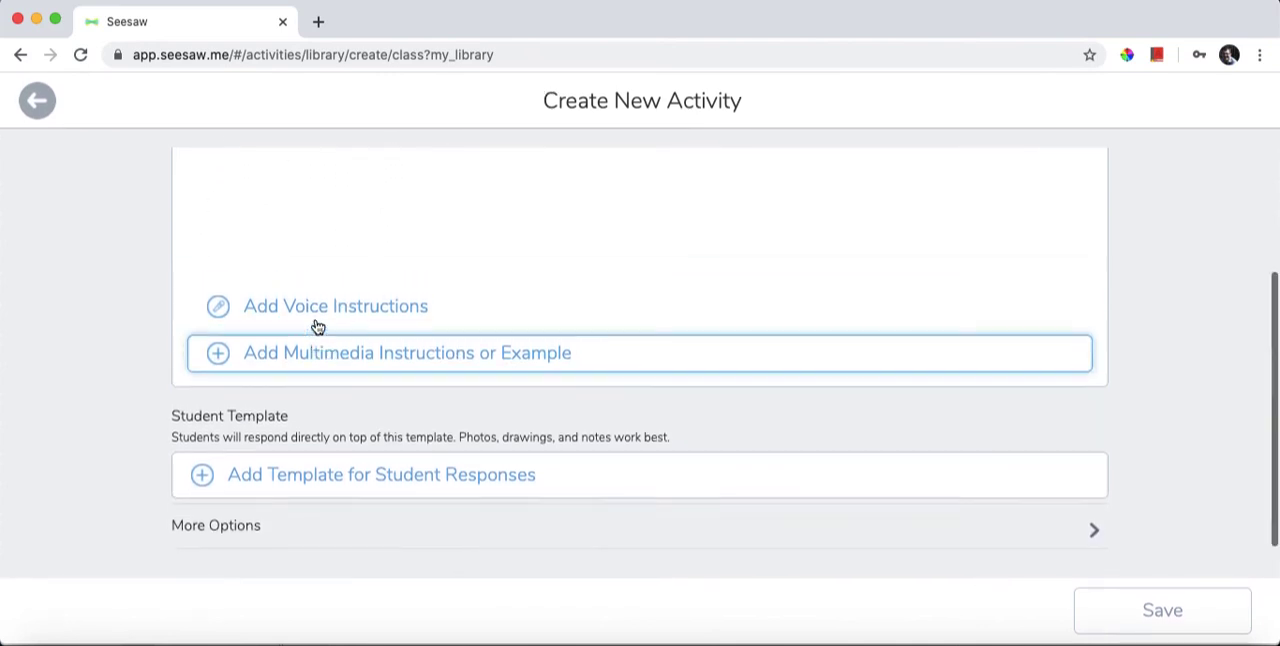
scroll(289, 210, up, 1)
scroll(317, 265, down, 5)
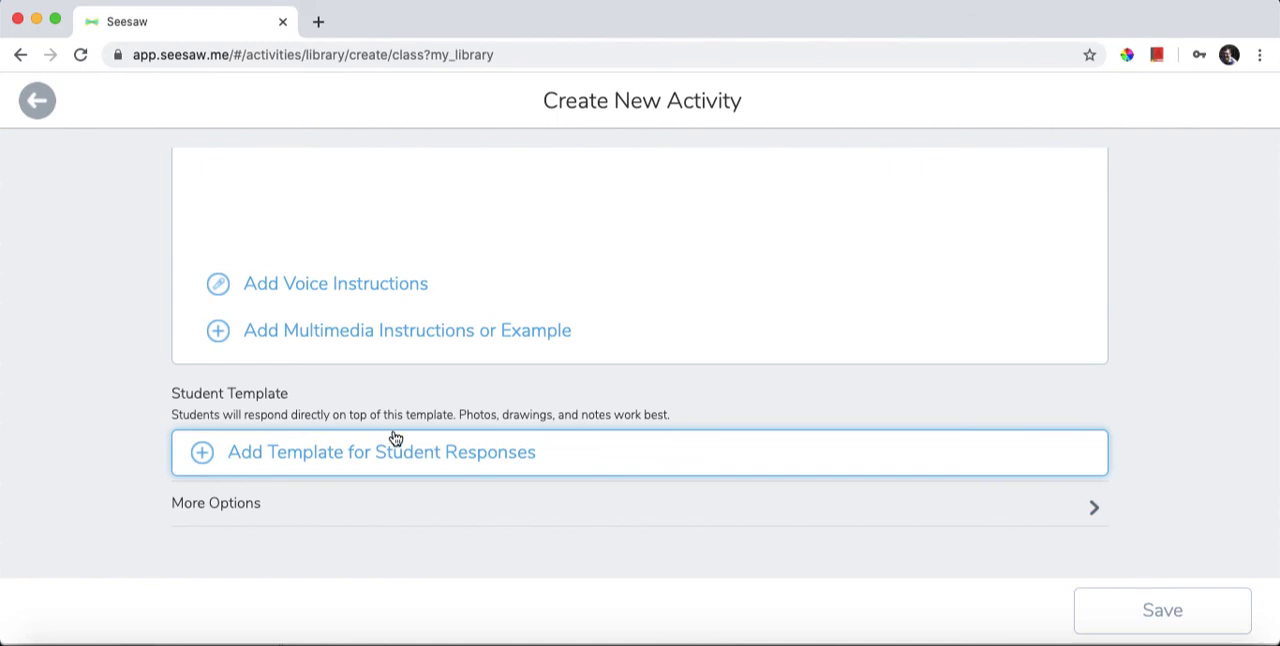
scroll(395, 438, up, 3)
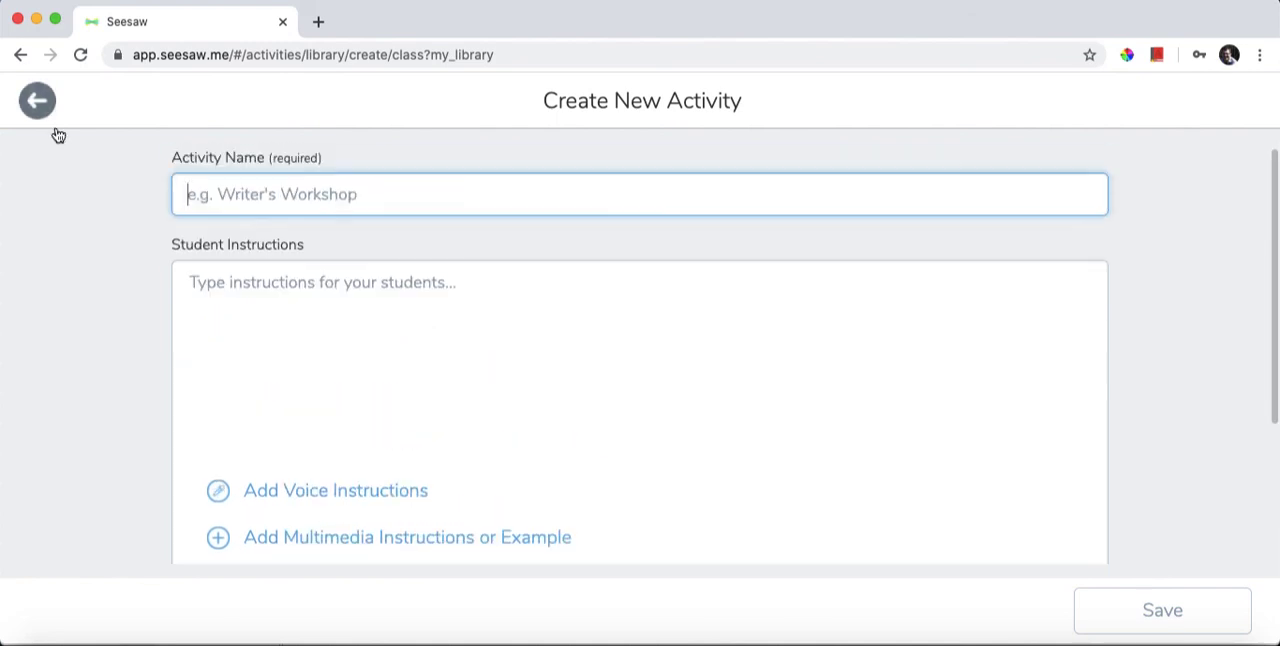